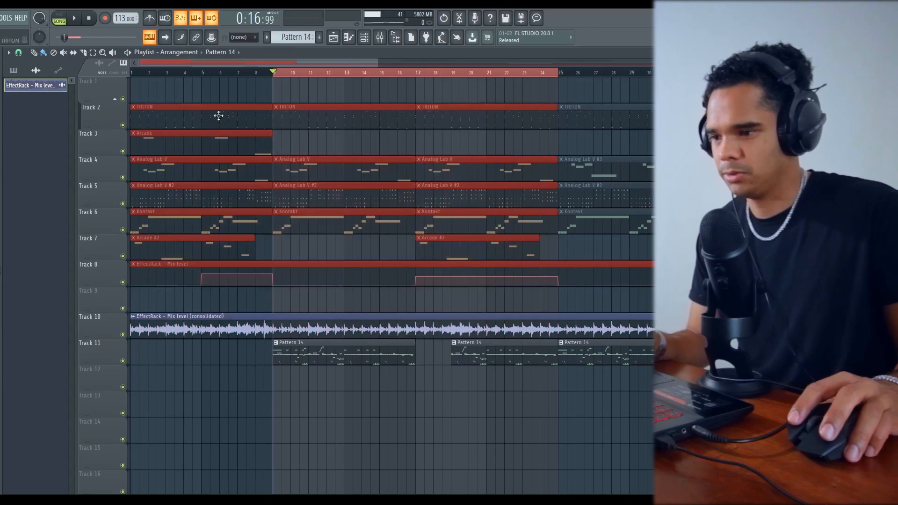
# Step: Open the Channel rack and select the channels from the consolidated EffectRack audio down to Gigantic Kick
pyautogui.click(366, 39)
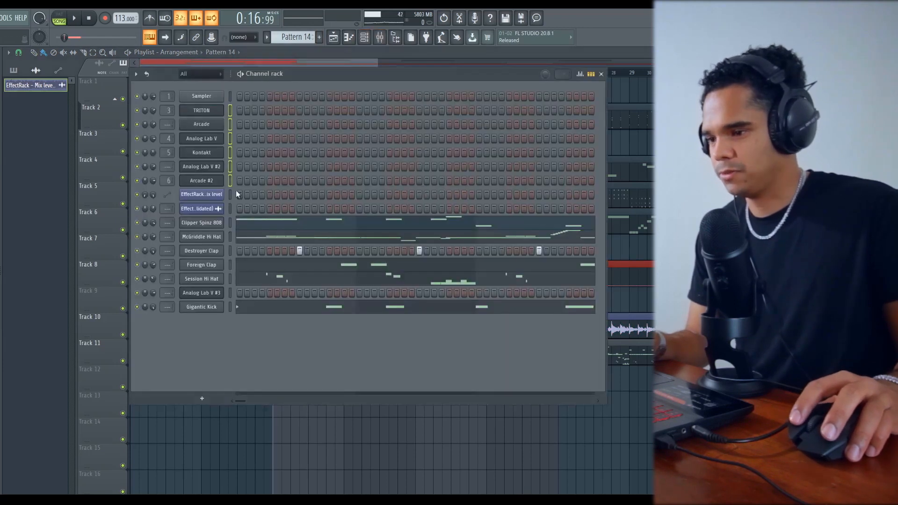
pyautogui.doubleClick(229, 220)
pyautogui.click(230, 220)
pyautogui.doubleClick(229, 213)
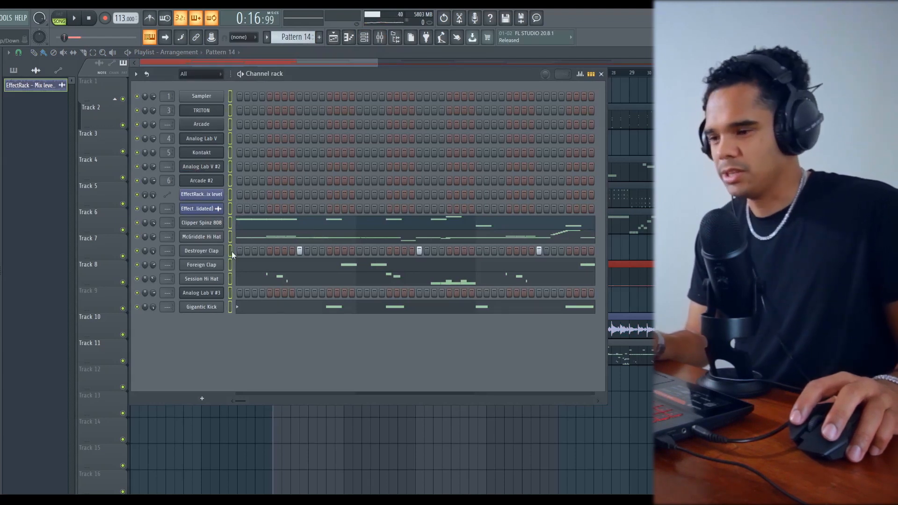
pyautogui.click(230, 207)
pyautogui.doubleClick(231, 208)
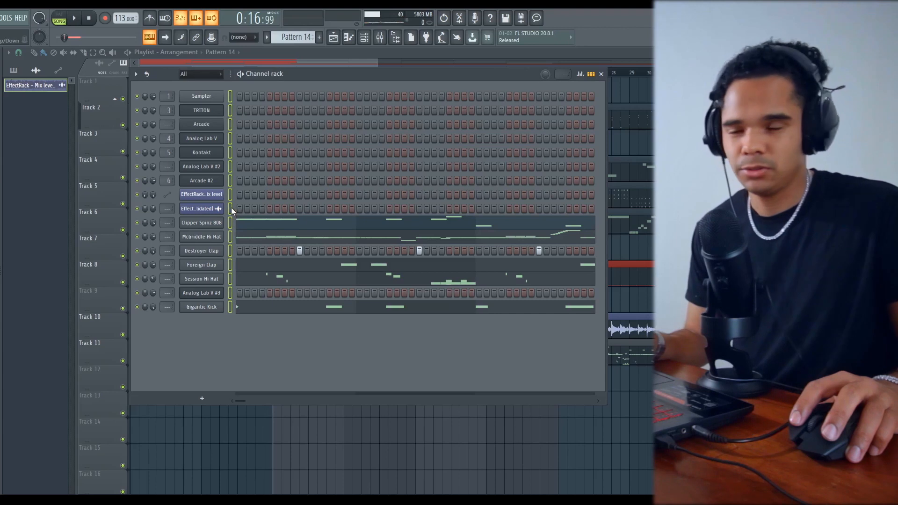
pyautogui.click(218, 75)
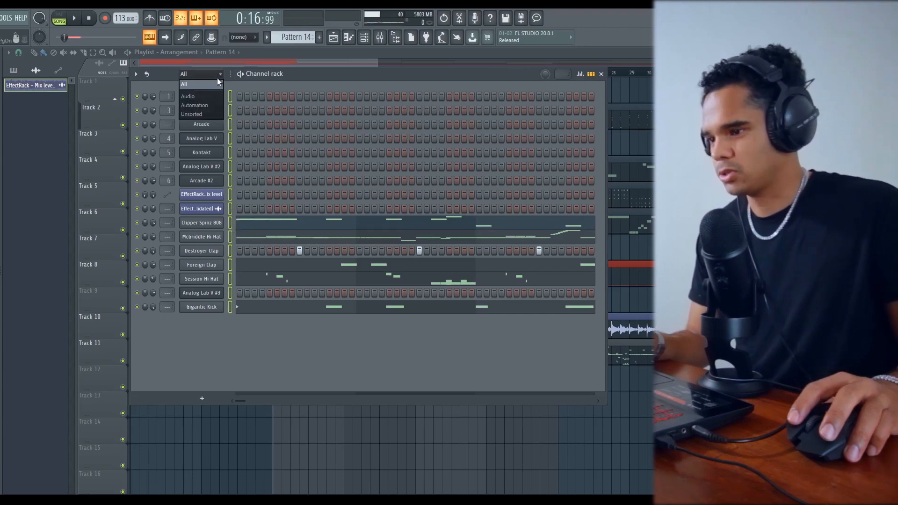
pyautogui.click(299, 73)
pyautogui.doubleClick(231, 210)
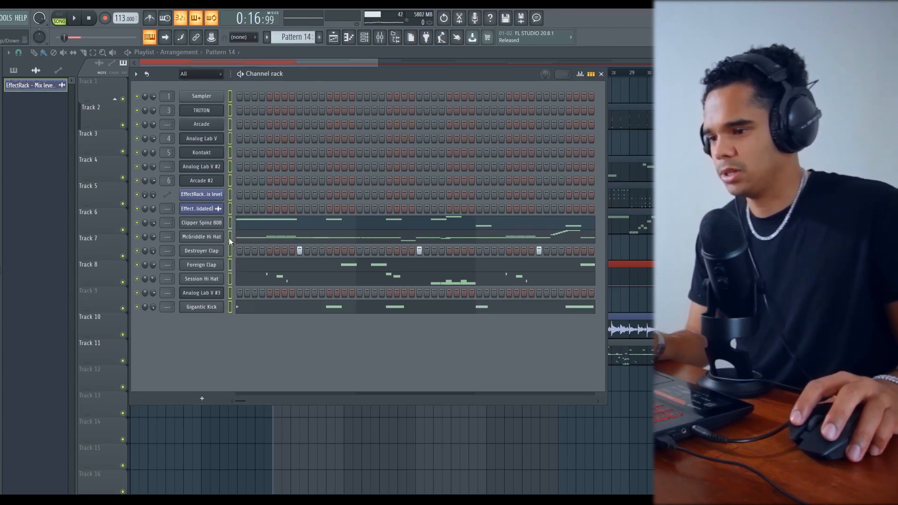
pyautogui.moveTo(227, 208); pyautogui.dragTo(234, 267)
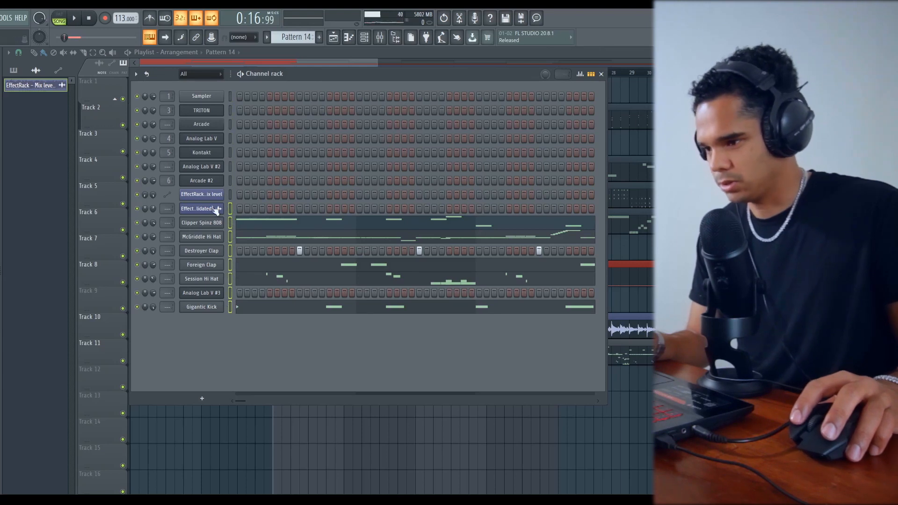
# Step: Color the selected channels with a gradient running from blue to pinkish purple
pyautogui.click(136, 76)
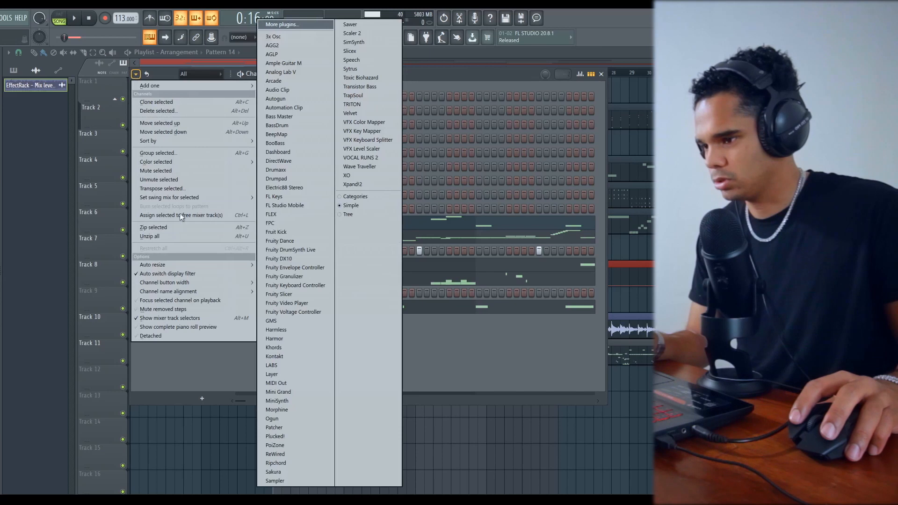
pyautogui.moveTo(175, 162)
pyautogui.click(293, 169)
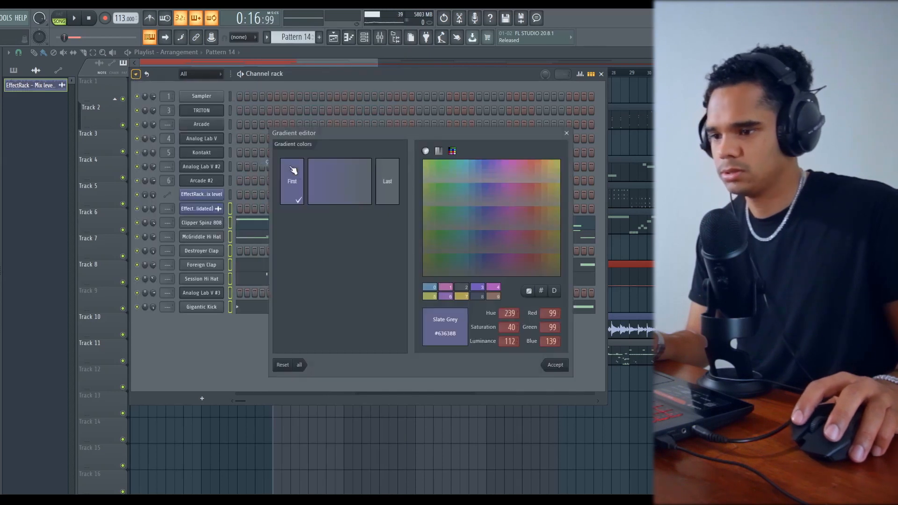
pyautogui.click(475, 169)
pyautogui.click(511, 170)
pyautogui.click(555, 365)
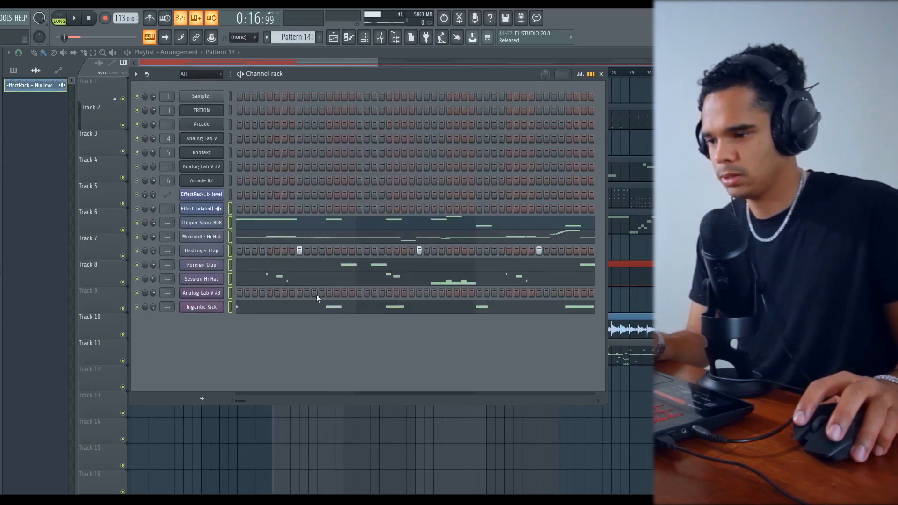
# Step: Route the selected channels to consecutive mixer tracks starting from Insert 3
pyautogui.click(379, 37)
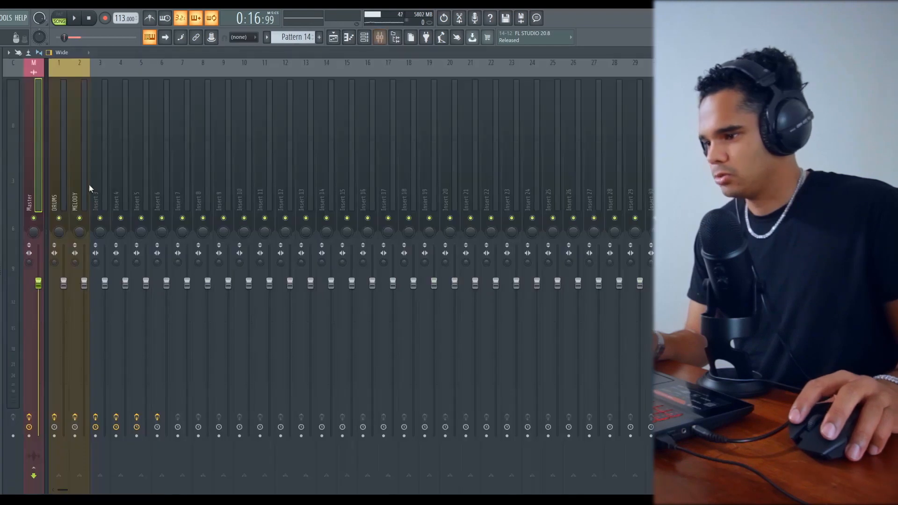
pyautogui.rightClick(103, 193)
pyautogui.moveTo(162, 156)
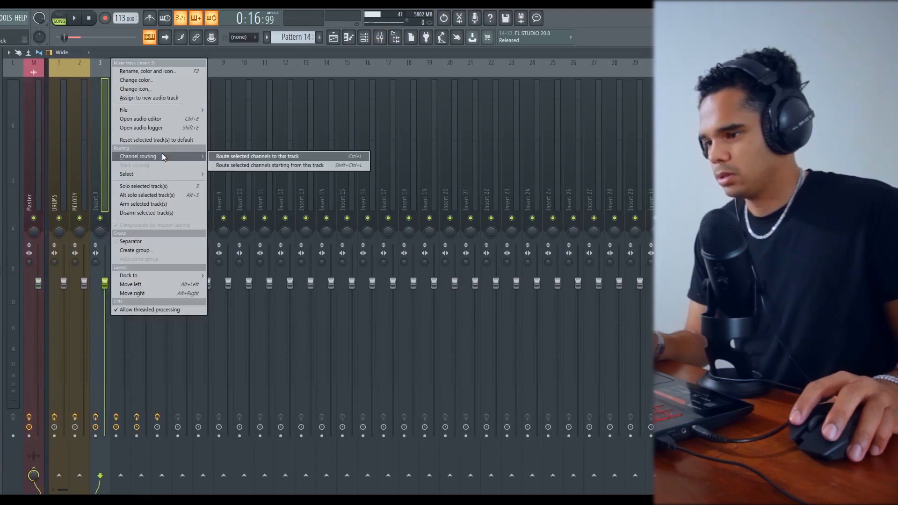
pyautogui.click(231, 157)
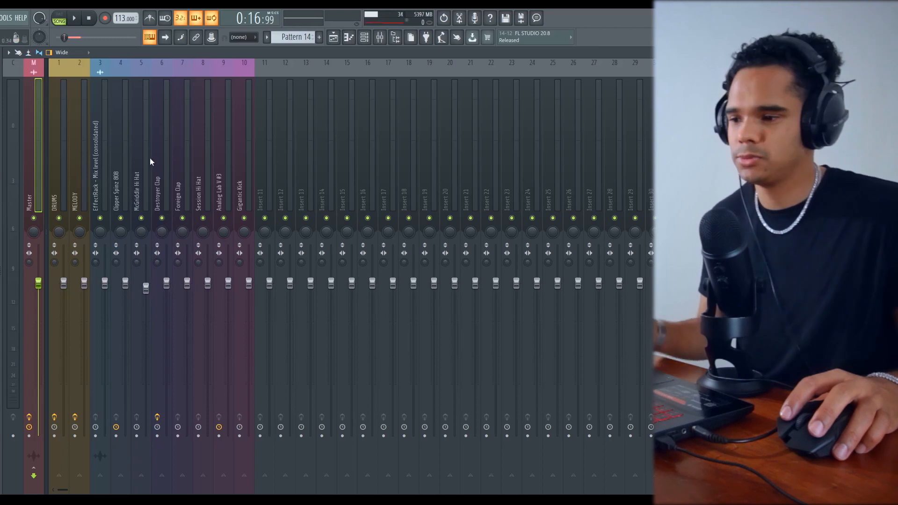
# Step: Solo the Clipper Spinz 808 track in the mixer
pyautogui.click(122, 186)
pyautogui.click(163, 188)
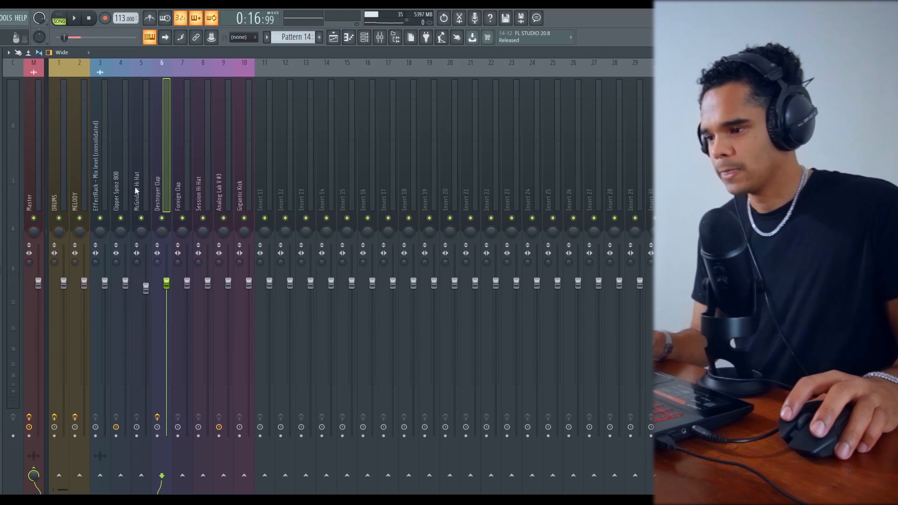
pyautogui.click(120, 254)
pyautogui.rightClick(121, 219)
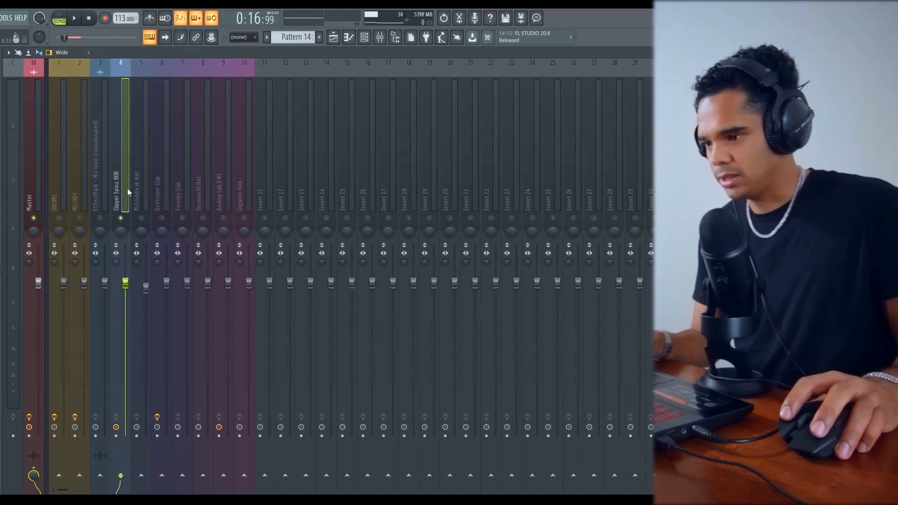
pyautogui.click(333, 37)
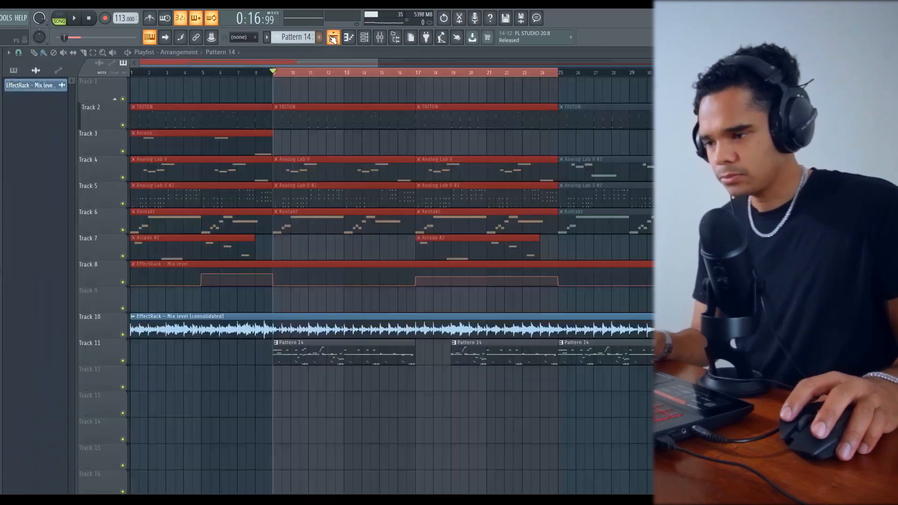
pyautogui.click(379, 36)
# Step: Play the soloed Clipper Spinz 808 repeatedly and lower its mixer fader well below the default level
pyautogui.press('space')
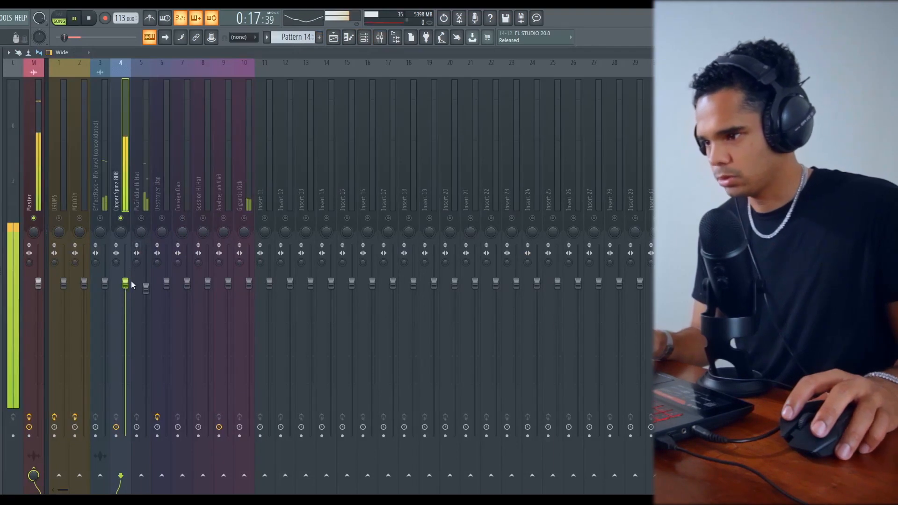
pyautogui.press('space')
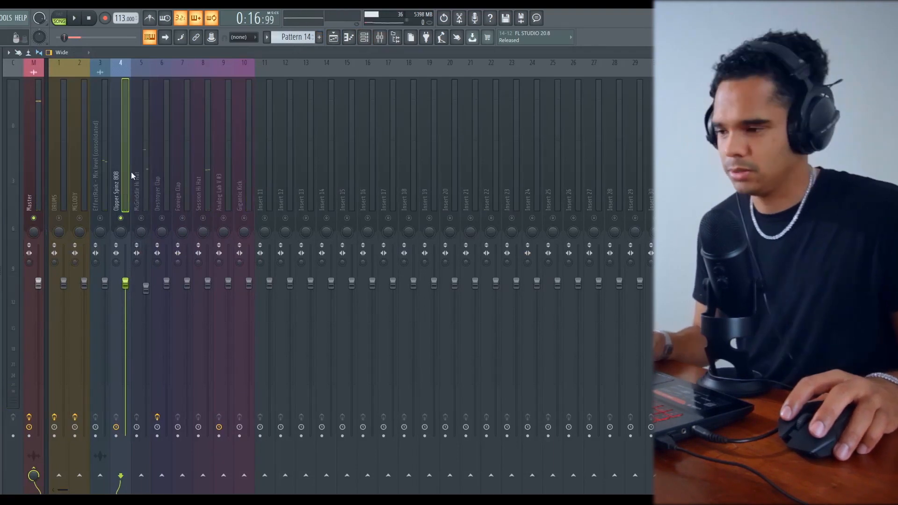
pyautogui.press('space')
pyautogui.press('space')
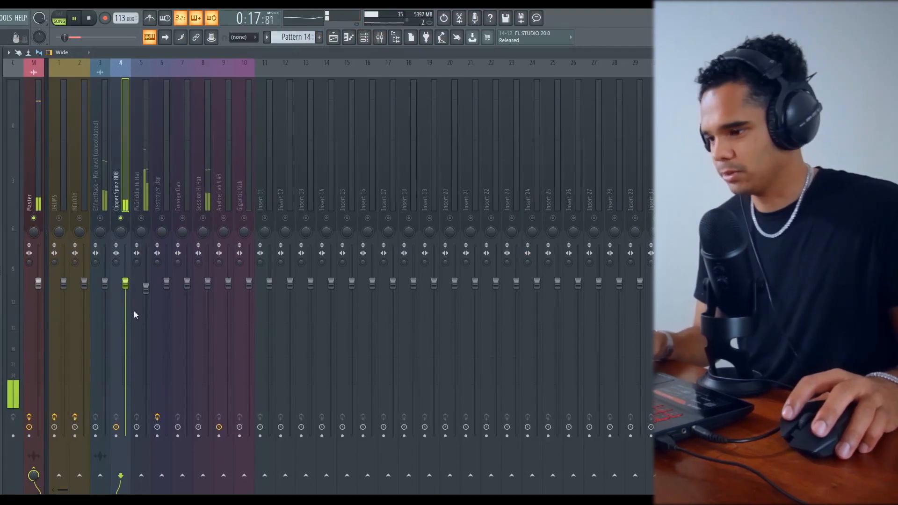
pyautogui.moveTo(125, 326); pyautogui.dragTo(125, 336)
pyautogui.press('space')
pyautogui.press('space')
pyautogui.press('space')
pyautogui.press('space')
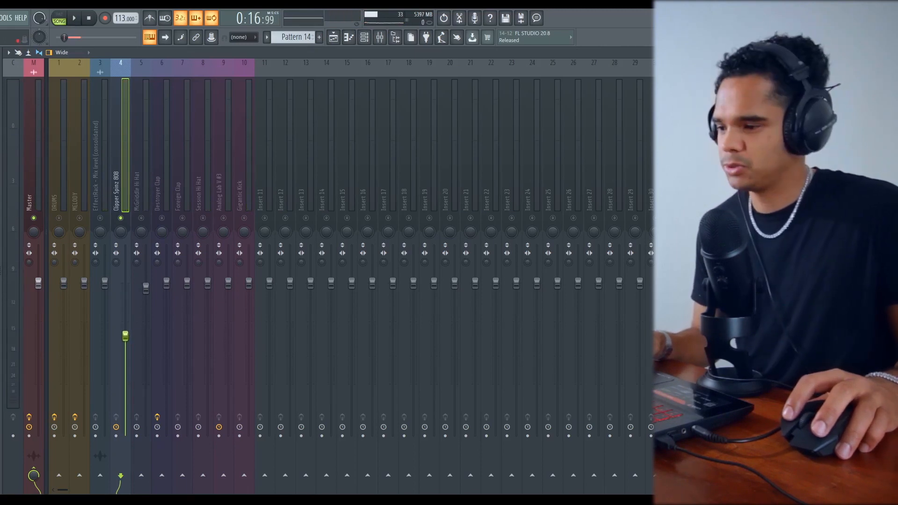
# Step: Lower the Clipper Spinz 808 fader slightly further, checking its level with repeated playback
pyautogui.press('space')
pyautogui.press('space')
pyautogui.press('space')
pyautogui.moveTo(126, 331)
pyautogui.mouseDown()
pyautogui.moveTo(125, 362)
pyautogui.moveTo(125, 349)
pyautogui.mouseUp()
pyautogui.press('space')
pyautogui.press('space')
pyautogui.press('space')
pyautogui.press('space')
pyautogui.press('space')
pyautogui.press('space')
pyautogui.press('space')
pyautogui.press('space')
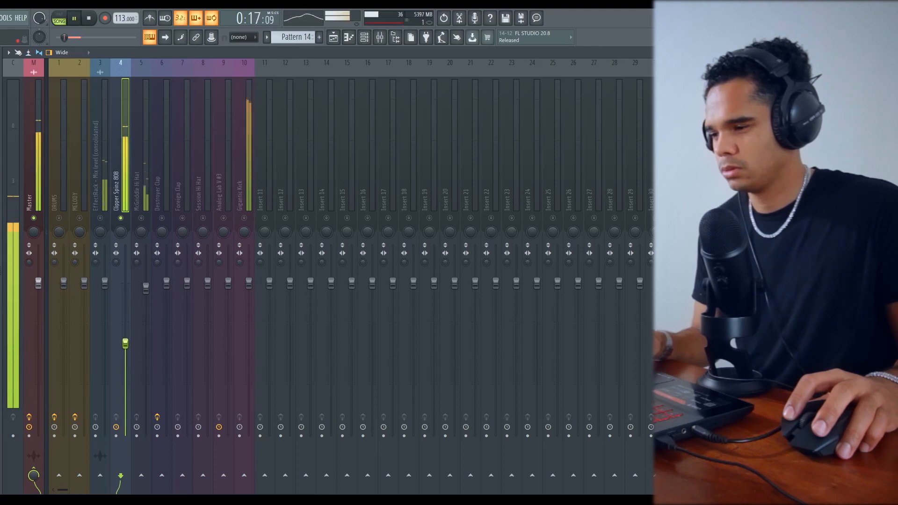
pyautogui.press('space')
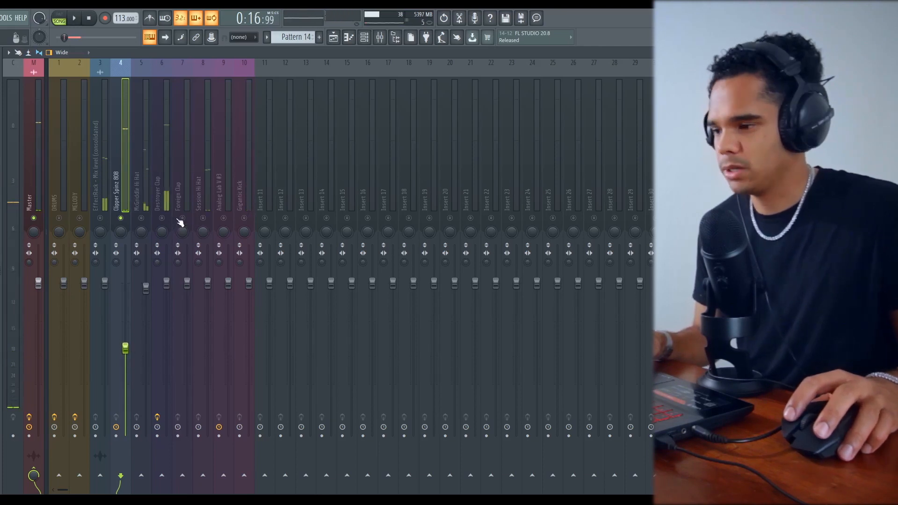
# Step: Enable the Gigantic Kick track alongside the soloed 808 and lower its fader to balance the two during playback
pyautogui.click(142, 197)
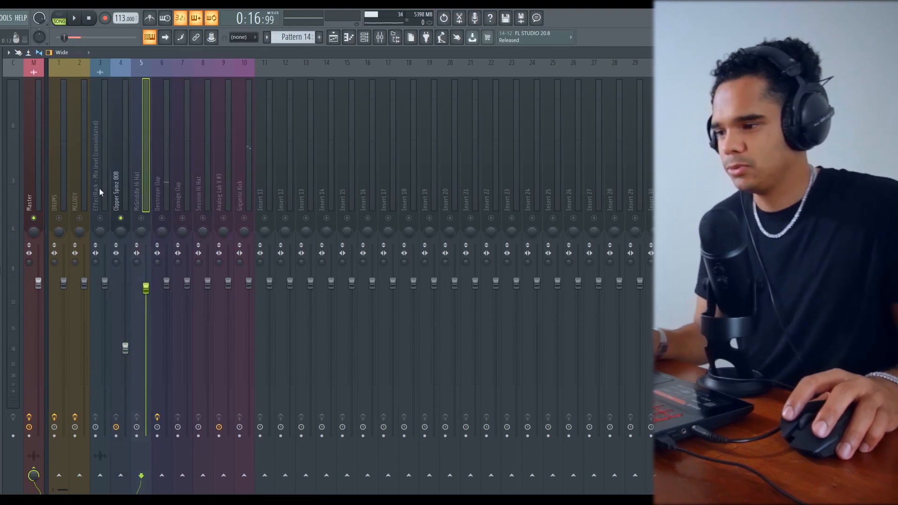
pyautogui.click(244, 219)
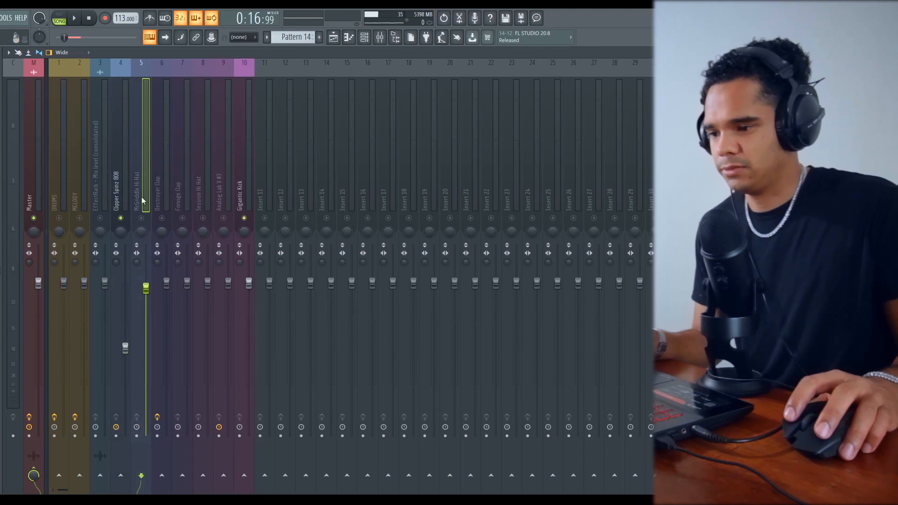
pyautogui.moveTo(249, 283); pyautogui.dragTo(249, 306)
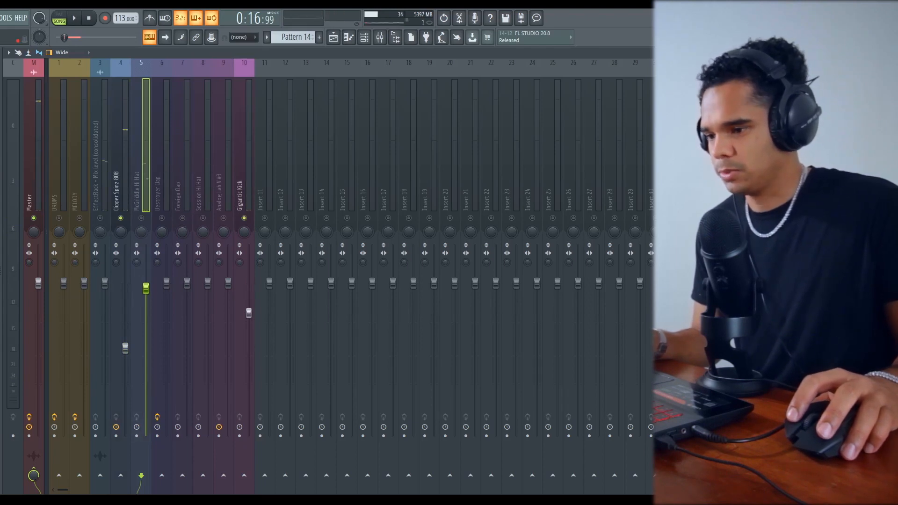
pyautogui.press('space')
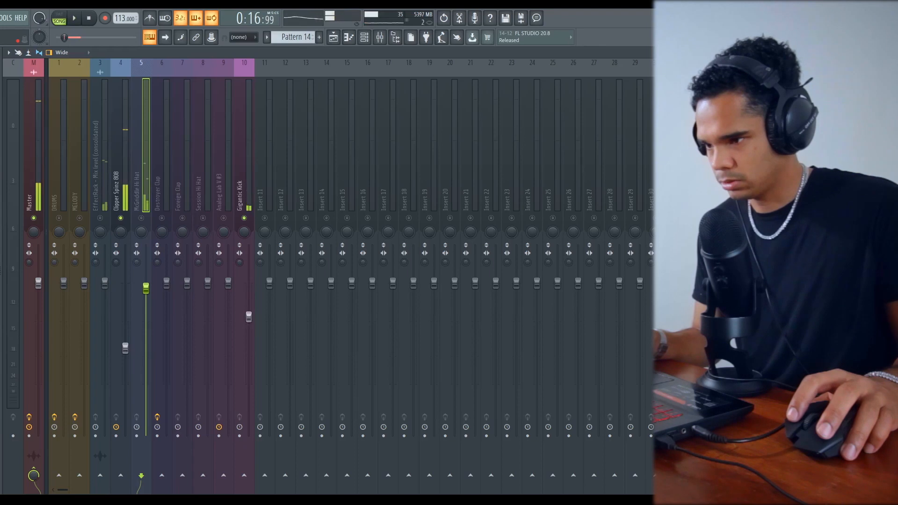
pyautogui.moveTo(248, 317)
pyautogui.mouseDown()
pyautogui.moveTo(249, 361)
pyautogui.moveTo(249, 331)
pyautogui.mouseUp()
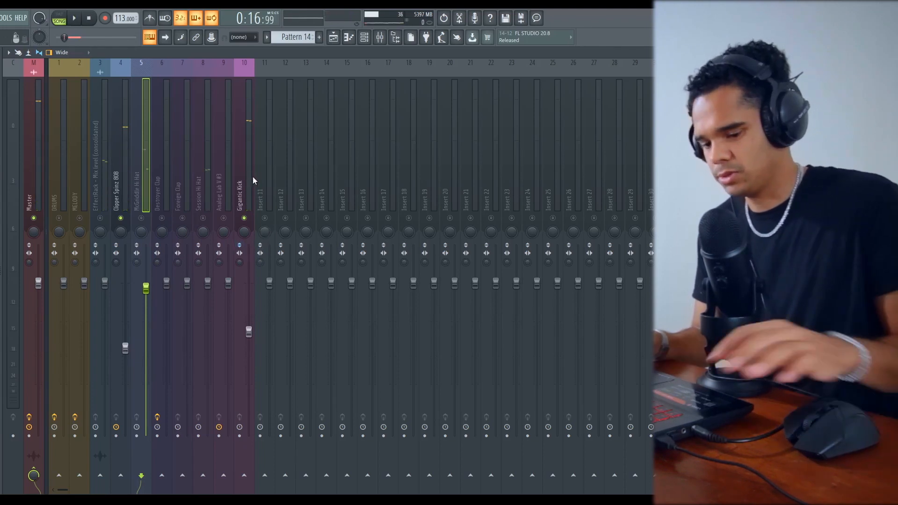
pyautogui.hotkey('alt', 'Left')
pyautogui.hotkey('alt', 'Left')
pyautogui.hotkey('alt', 'Left')
pyautogui.hotkey('alt', 'Right')
pyautogui.hotkey('alt', 'Right')
pyautogui.hotkey('alt', 'Right')
# Step: Move the Gigantic Kick mixer track directly beside Clipper Spinz 808, into slot 5
pyautogui.click(243, 187)
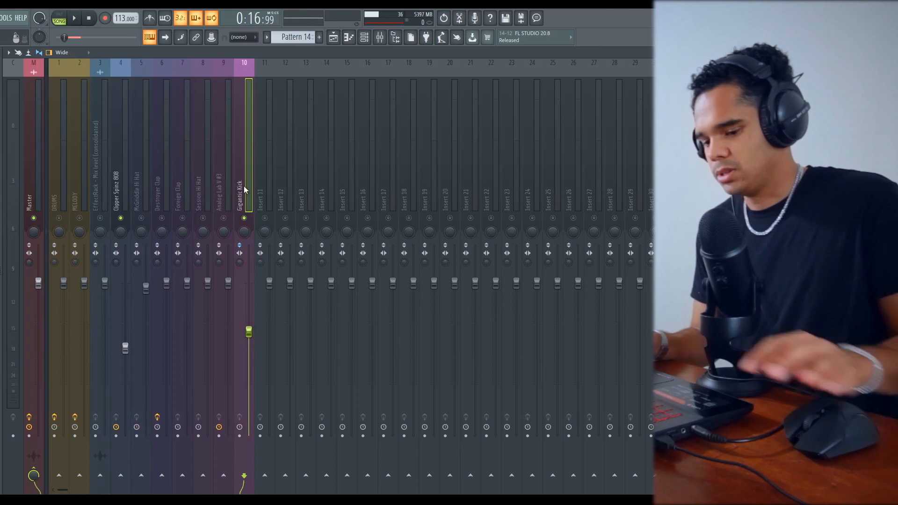
pyautogui.hotkey('alt', 'Left')
pyautogui.hotkey('alt', 'Left')
pyautogui.hotkey('alt', 'Left')
pyautogui.hotkey('alt', 'Left')
pyautogui.hotkey('alt', 'Left')
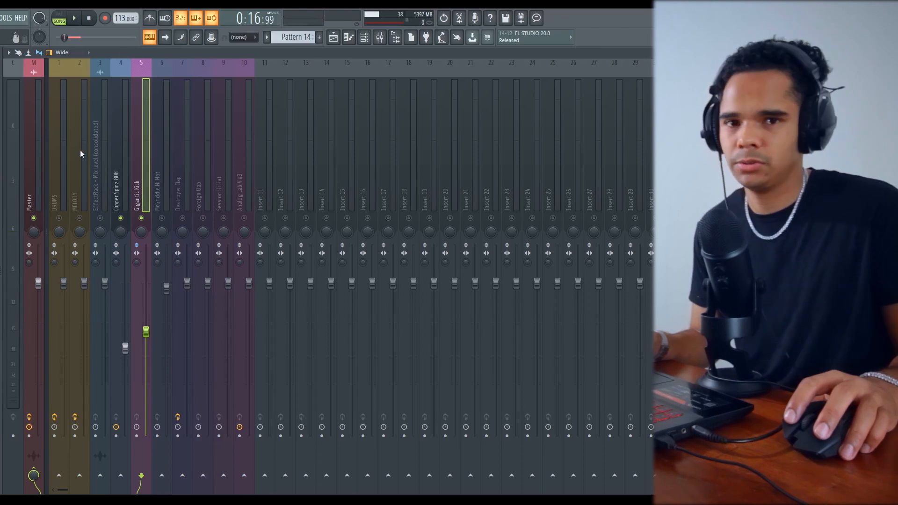
pyautogui.click(117, 181)
pyautogui.click(134, 199)
pyautogui.click(129, 202)
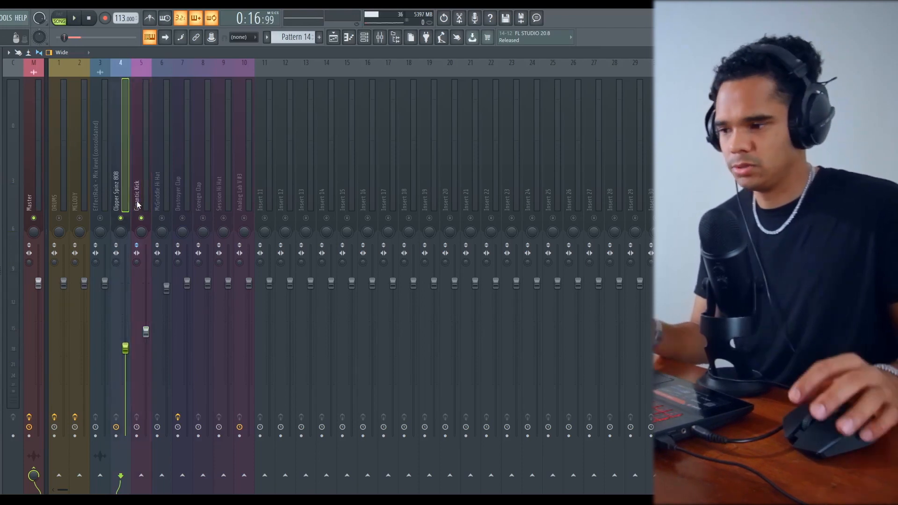
# Step: Enable the Destroyer Clap track alongside the 808 and kick, and lower its fader by ear during playback
pyautogui.click(183, 195)
pyautogui.press('space')
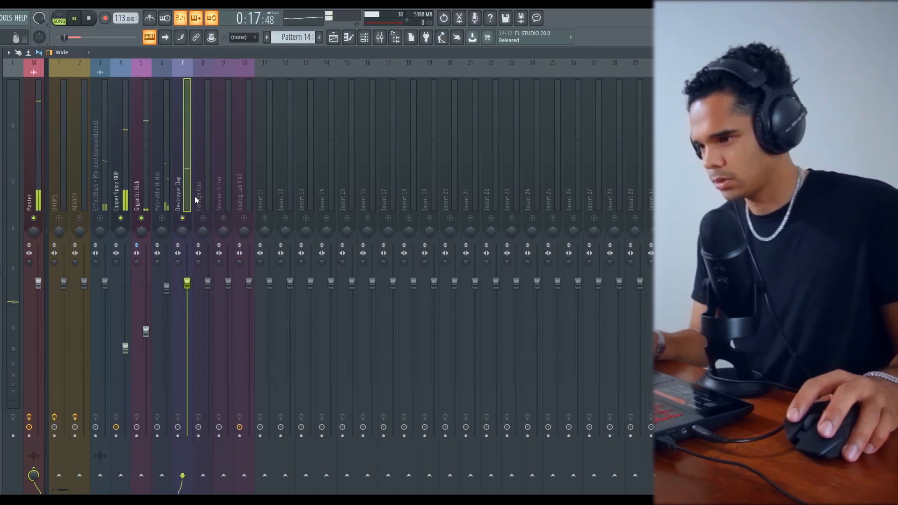
pyautogui.press('space')
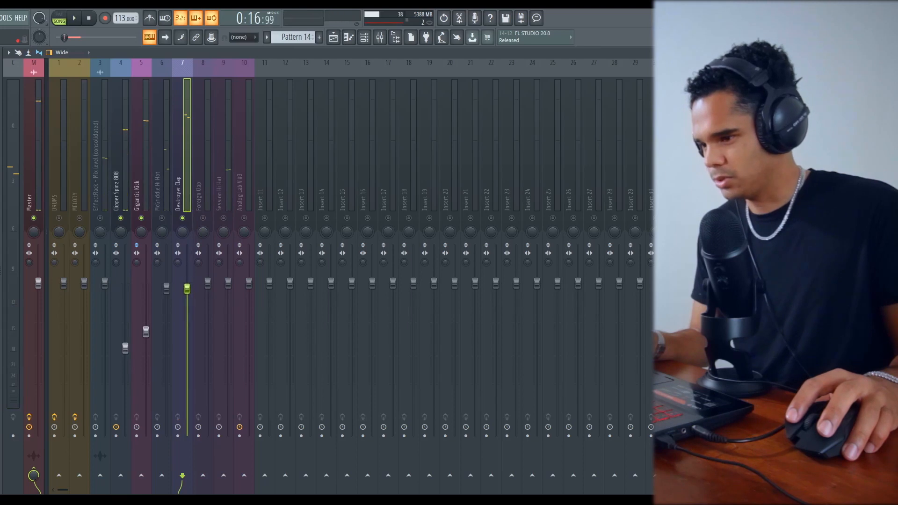
pyautogui.press('space')
pyautogui.moveTo(187, 300); pyautogui.dragTo(187, 306)
pyautogui.press('space')
pyautogui.press('space')
pyautogui.press('space')
pyautogui.press('space')
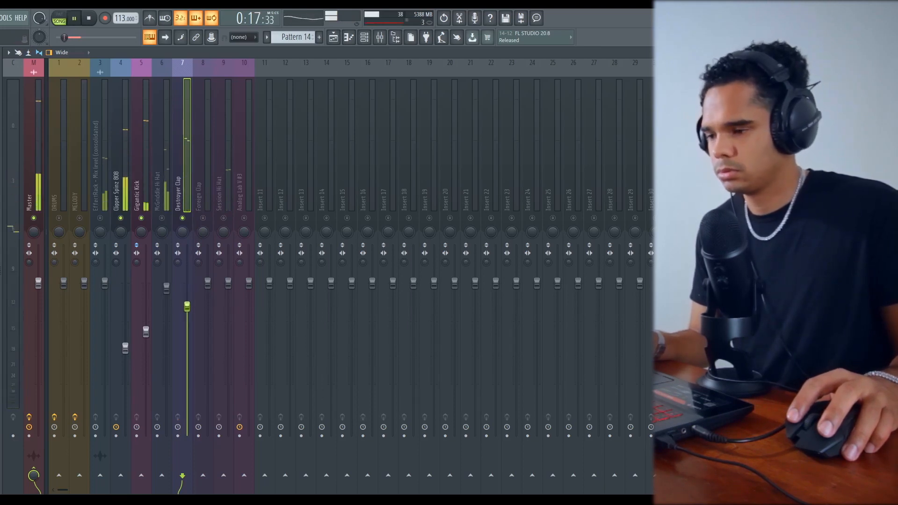
pyautogui.press('space')
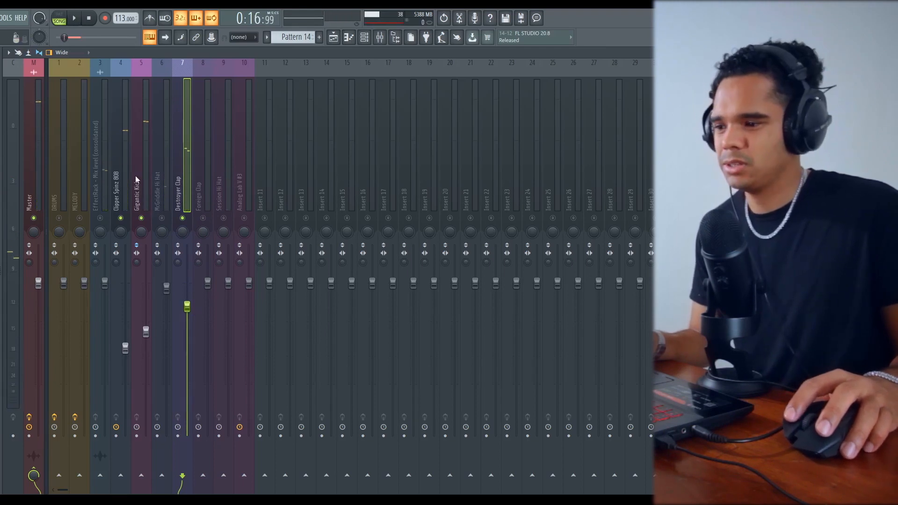
pyautogui.moveTo(126, 174); pyautogui.dragTo(180, 182)
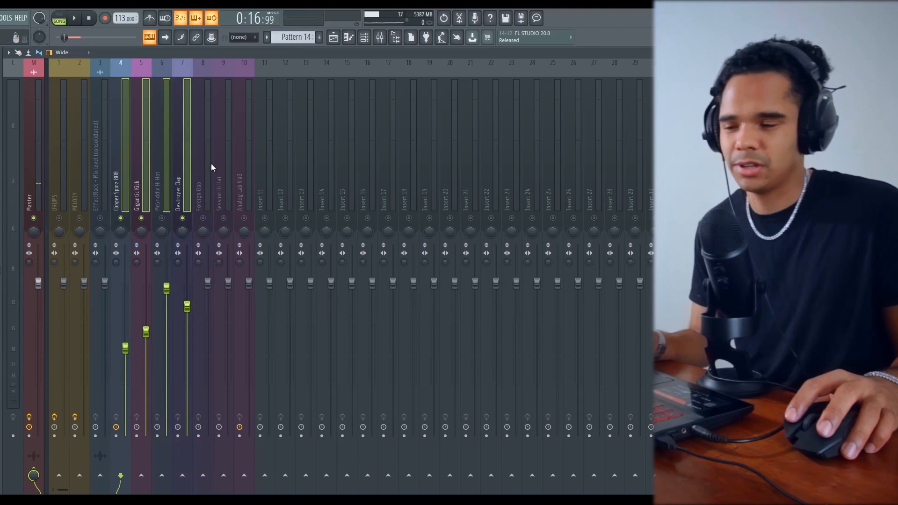
pyautogui.click(179, 182)
pyautogui.click(124, 188)
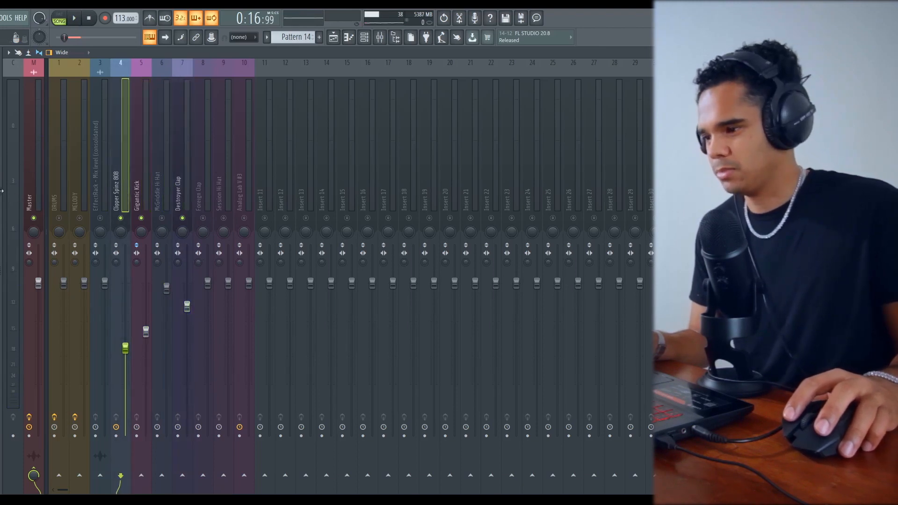
# Step: Raise the Destroyer Clap fader slightly and compare its level with the 808 and kick during repeated playback
pyautogui.press('space')
pyautogui.press('space')
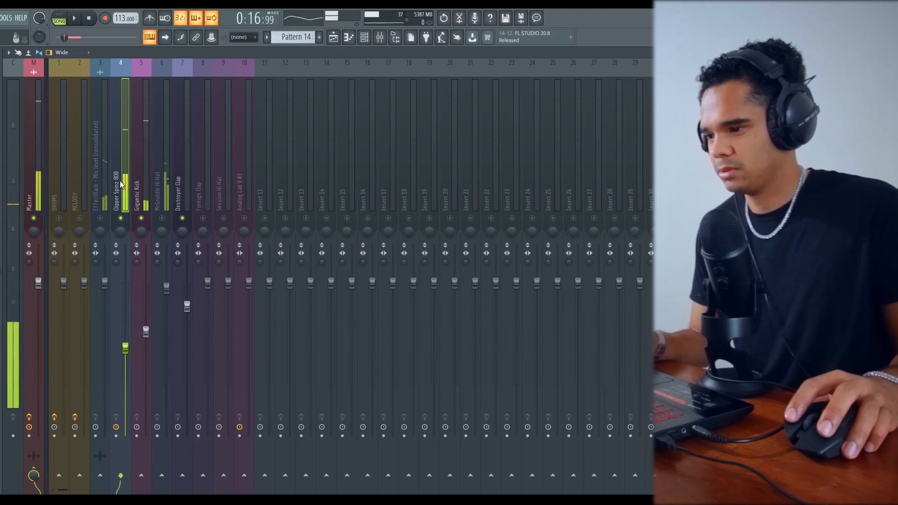
pyautogui.click(177, 187)
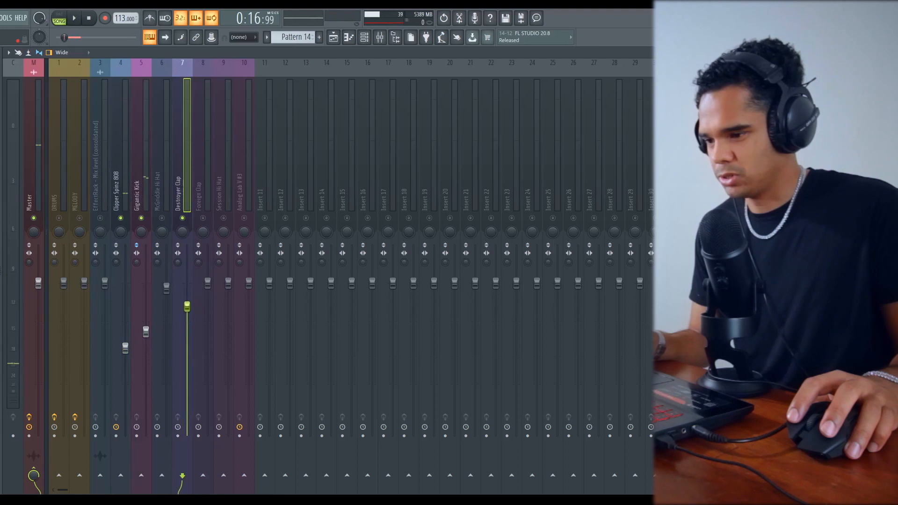
pyautogui.press('space')
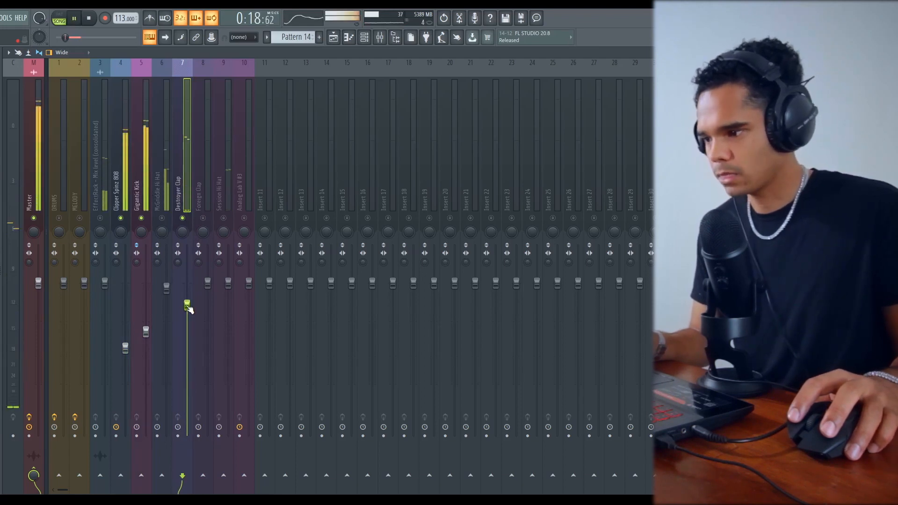
pyautogui.press('space')
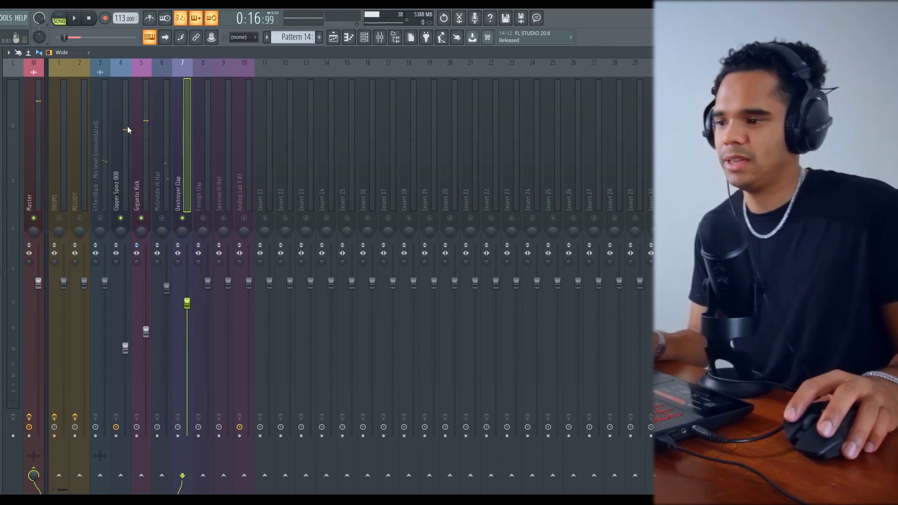
pyautogui.press('space')
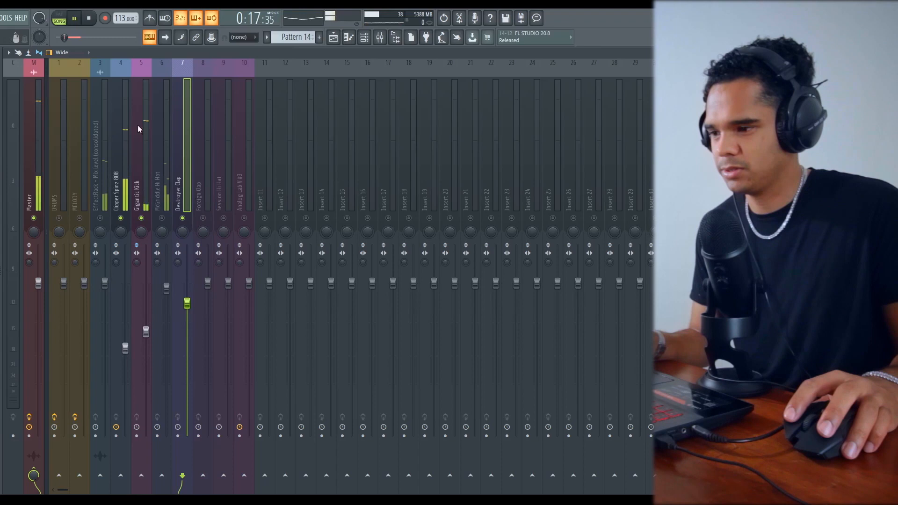
pyautogui.press('space')
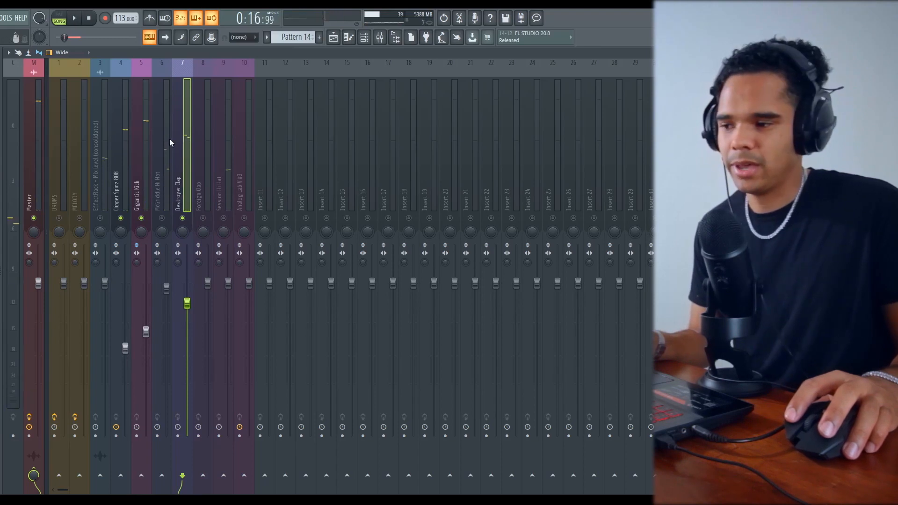
pyautogui.press('space')
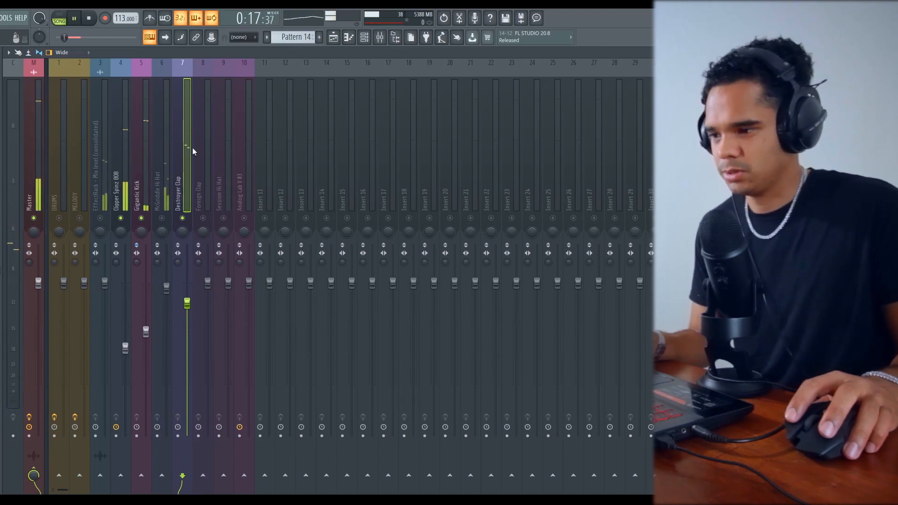
pyautogui.press('space')
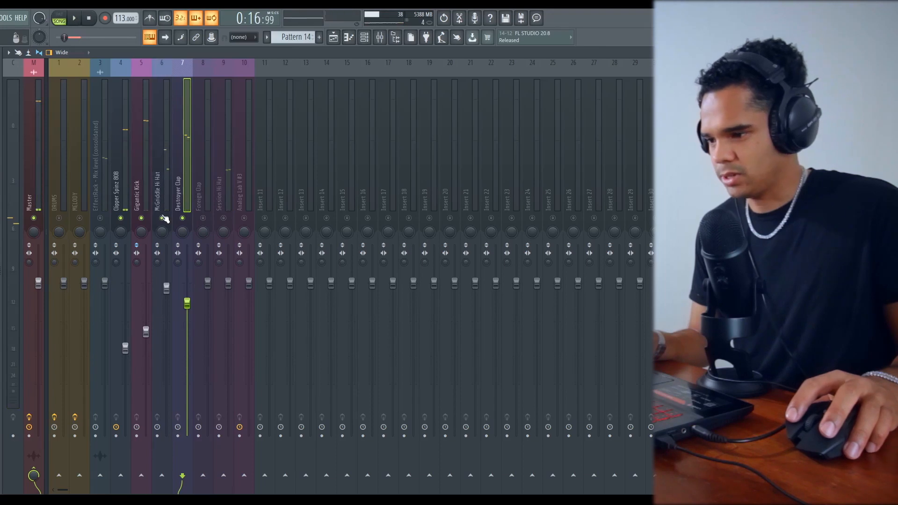
# Step: Enable the McGriddle Hi Hat track, pan it slightly right, and lower its fader a little during playback
pyautogui.press('space')
pyautogui.press('space')
pyautogui.moveTo(162, 232); pyautogui.dragTo(162, 221)
pyautogui.press('space')
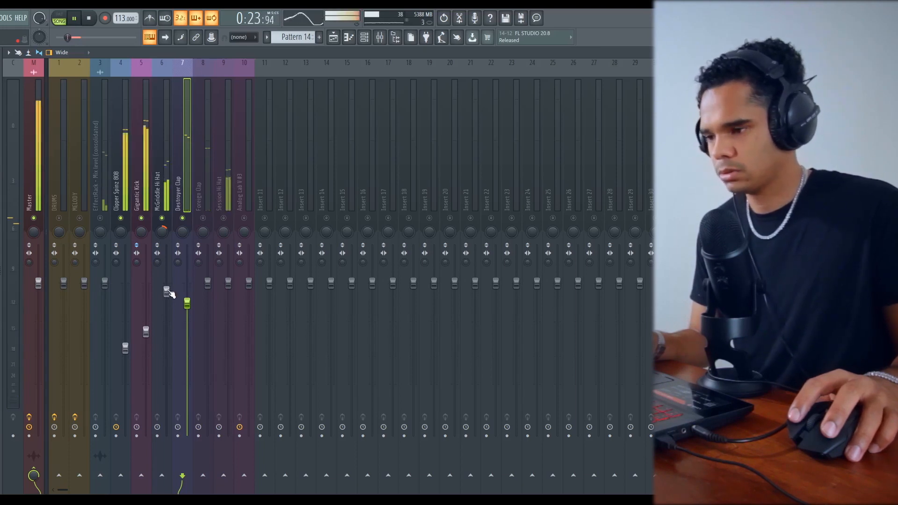
pyautogui.press('space')
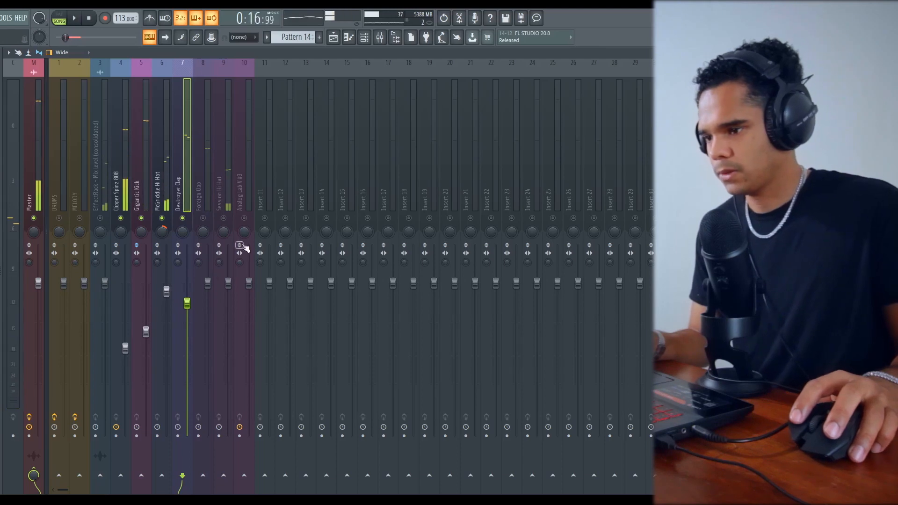
# Step: Enable the Foreign Clap track alongside the other drums and lower its fader slightly by ear during playback
pyautogui.click(196, 210)
pyautogui.click(203, 219)
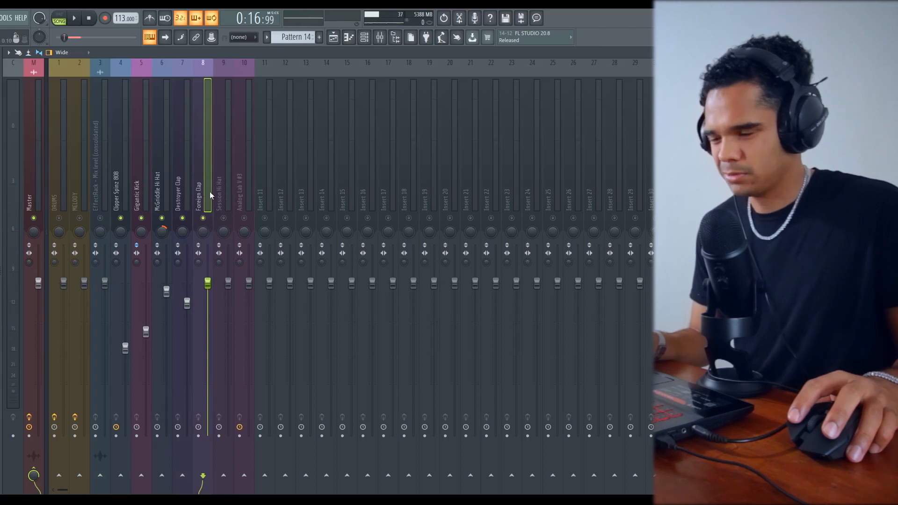
pyautogui.press('space')
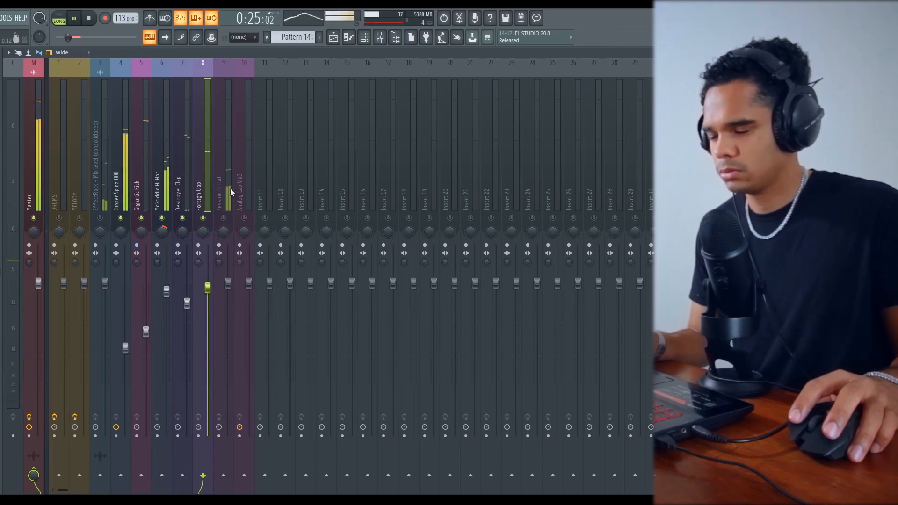
pyautogui.press('space')
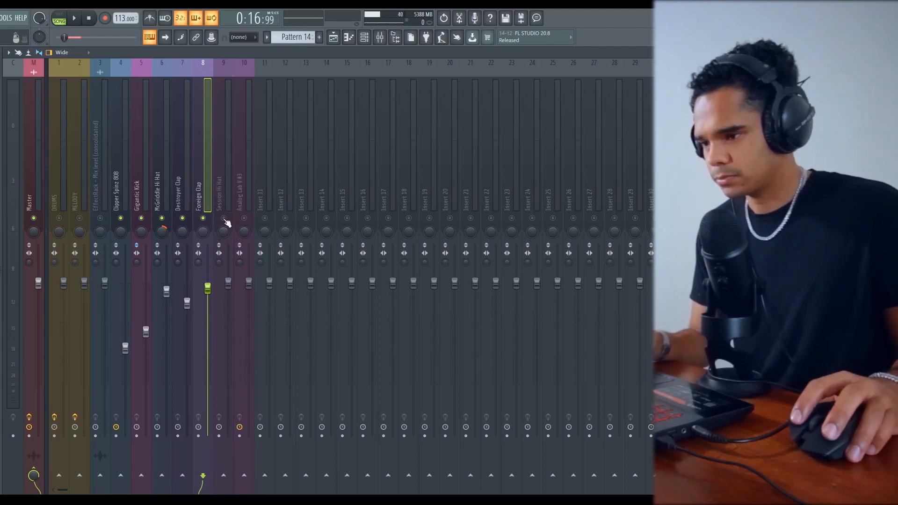
# Step: Enable the Session Hi Hat track and lower its fader by ear, bringing the Analog Lab V #3 fader down as well
pyautogui.click(232, 172)
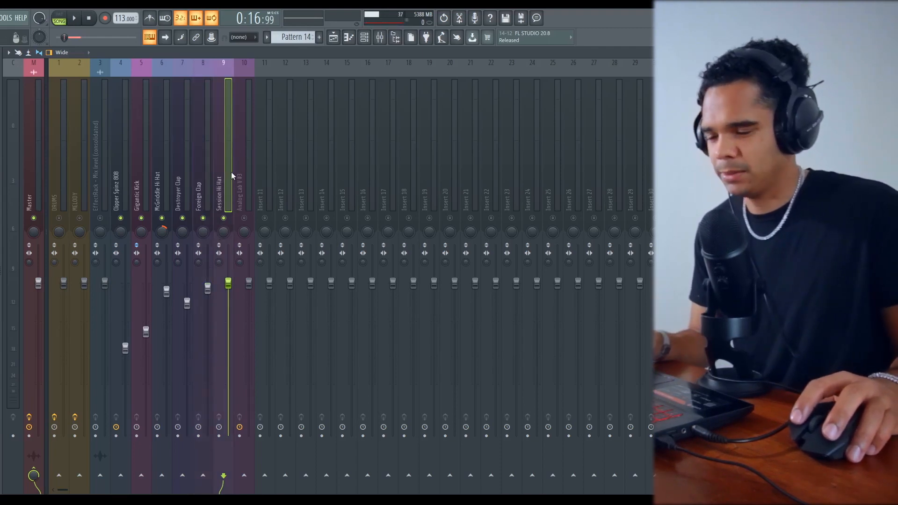
pyautogui.keyDown('ctrl'); pyautogui.click(239, 200); pyautogui.keyUp('ctrl')
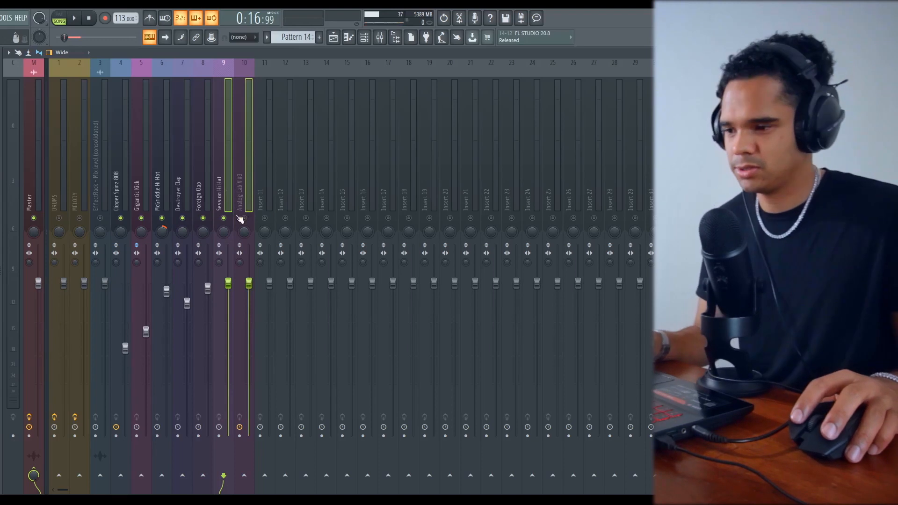
pyautogui.click(229, 194)
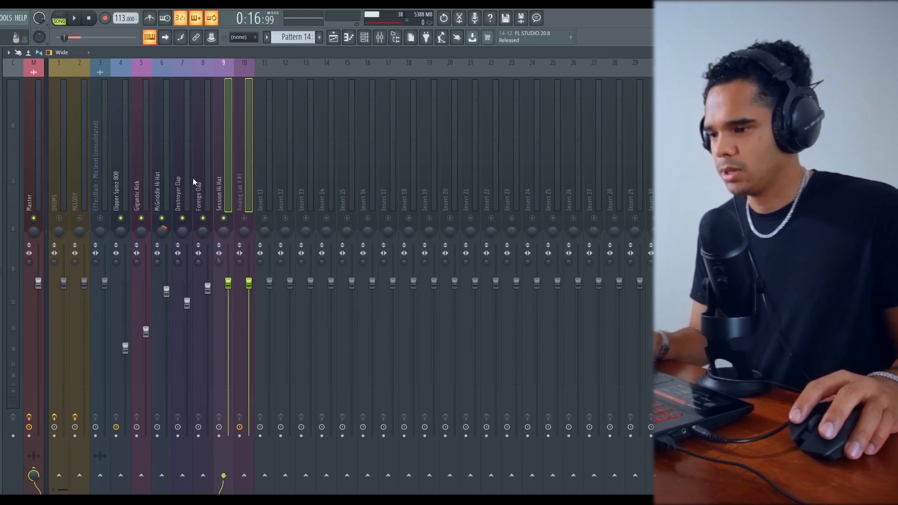
pyautogui.press('space')
pyautogui.press('space')
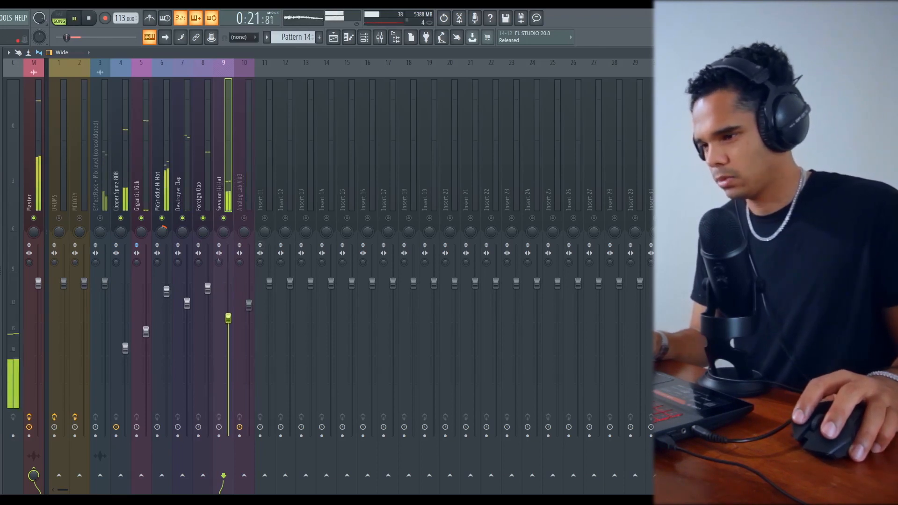
pyautogui.press('space')
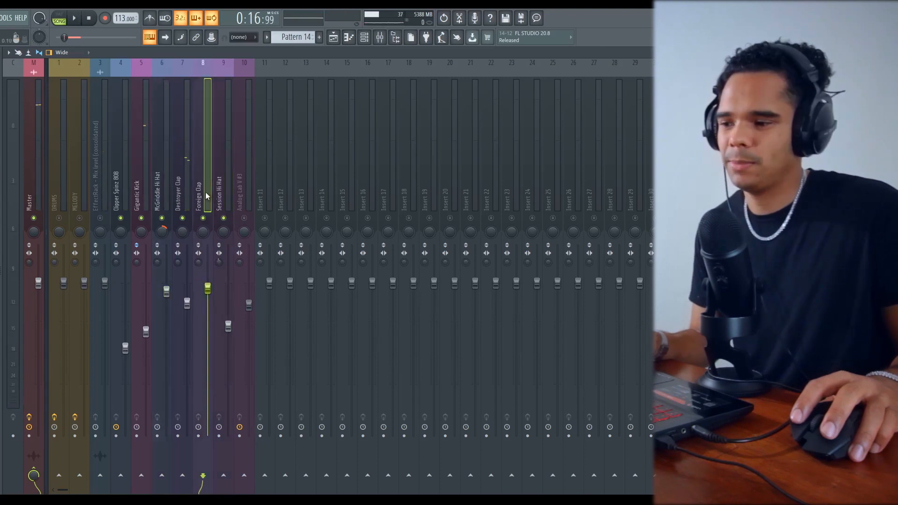
# Step: Move the McGriddle Hi Hat mixer track directly beside Session Hi Hat, into slot 8
pyautogui.click(159, 196)
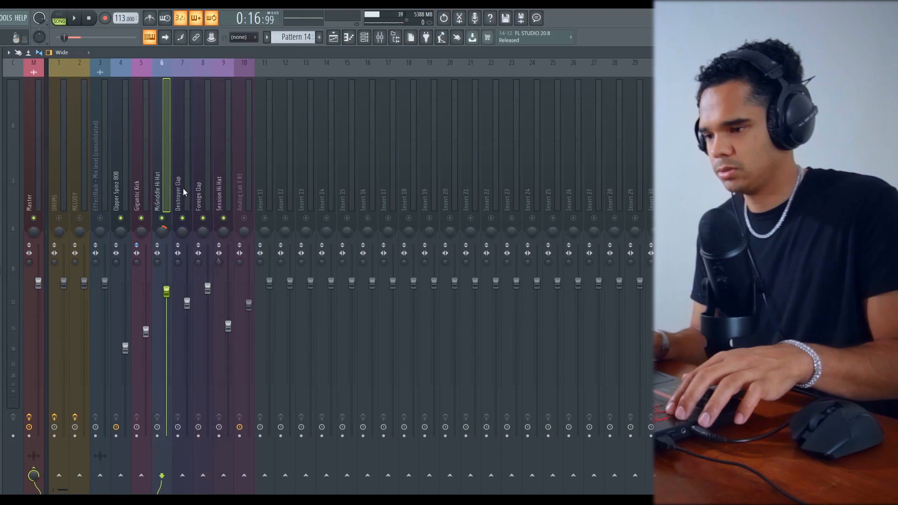
pyautogui.hotkey('alt', 'Right')
pyautogui.hotkey('alt', 'Right')
# Step: Lower the Session Hi Hat fader slightly further and adjust its stereo separation during playback
pyautogui.press('space')
pyautogui.click(221, 189)
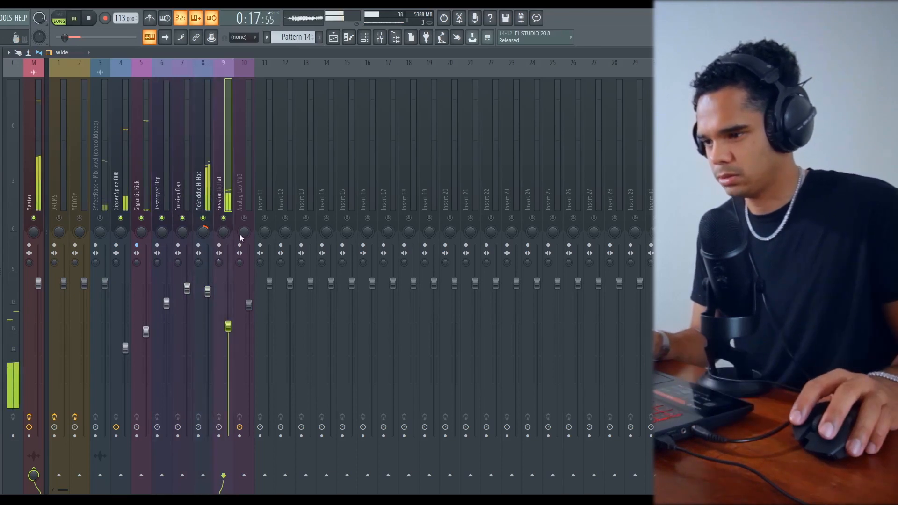
pyautogui.press('space')
pyautogui.moveTo(232, 329); pyautogui.dragTo(233, 333)
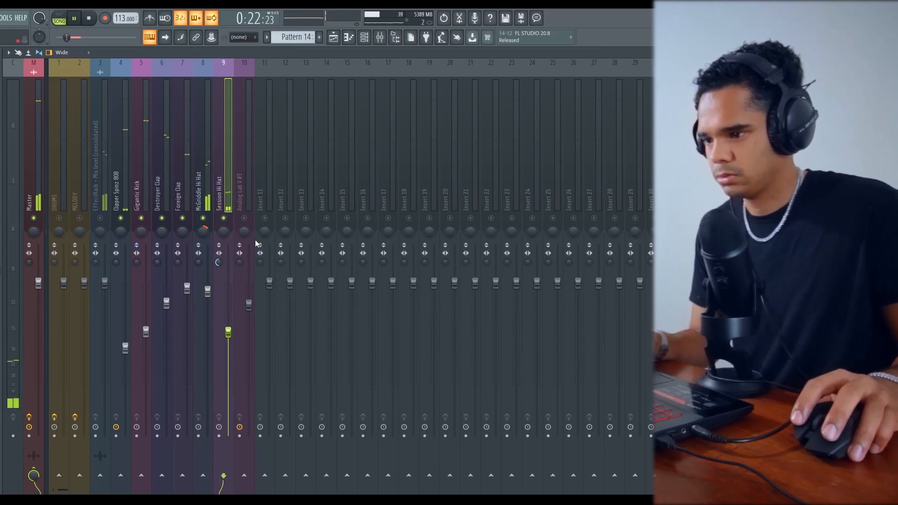
# Step: Enable the Analog Lab V #3 track alongside the drum tracks
pyautogui.click(244, 218)
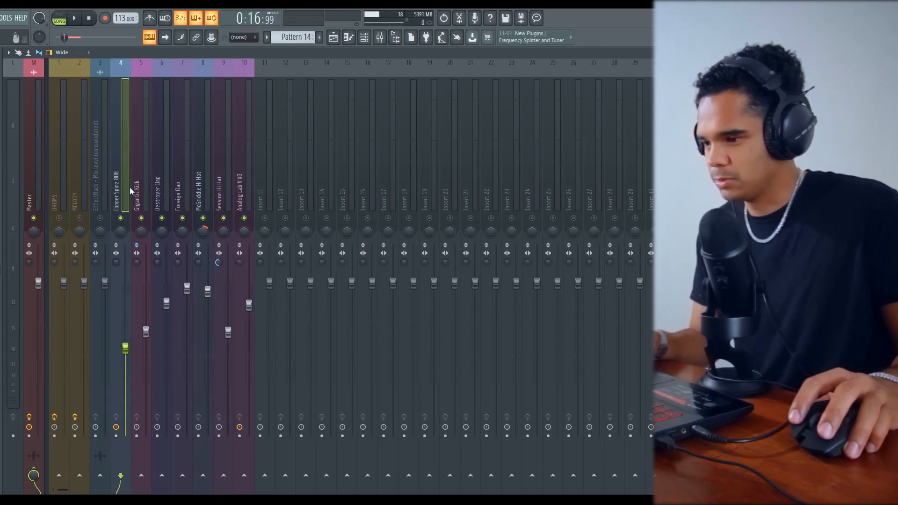
pyautogui.moveTo(131, 190); pyautogui.dragTo(245, 188)
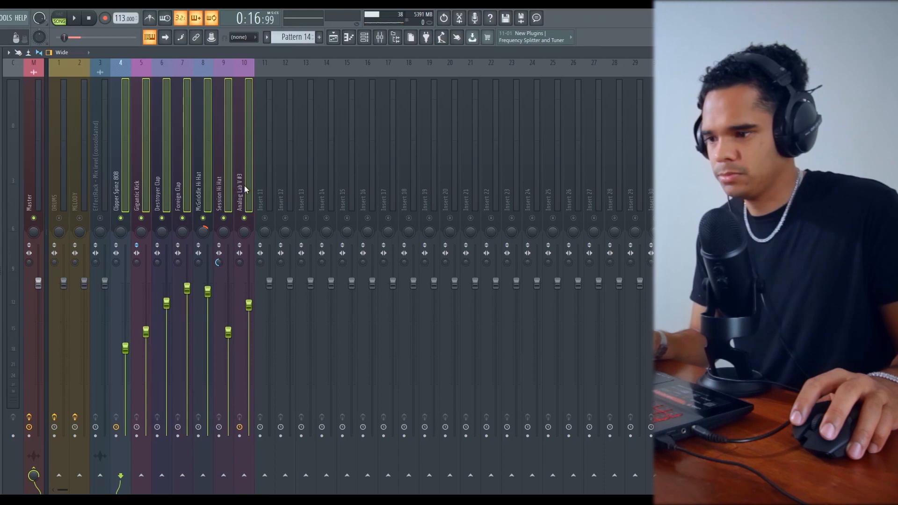
pyautogui.moveTo(137, 191); pyautogui.dragTo(236, 196)
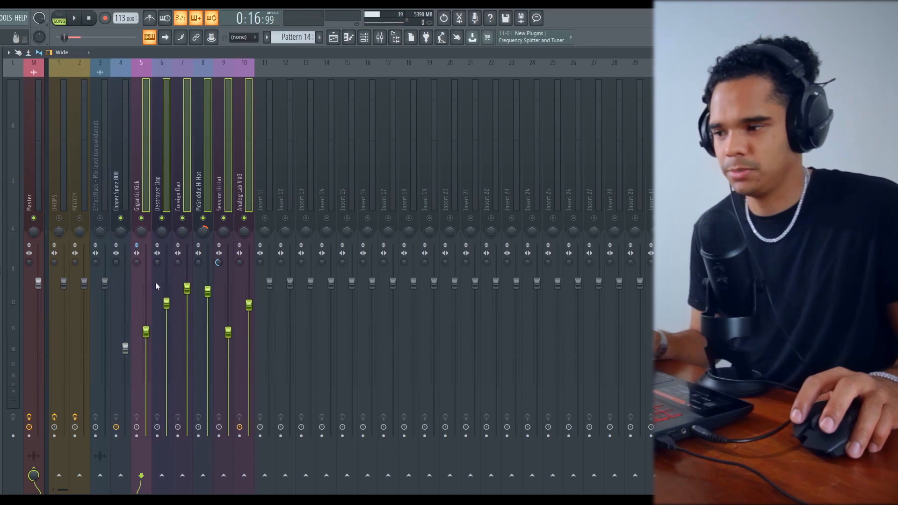
pyautogui.click(166, 196)
pyautogui.click(192, 193)
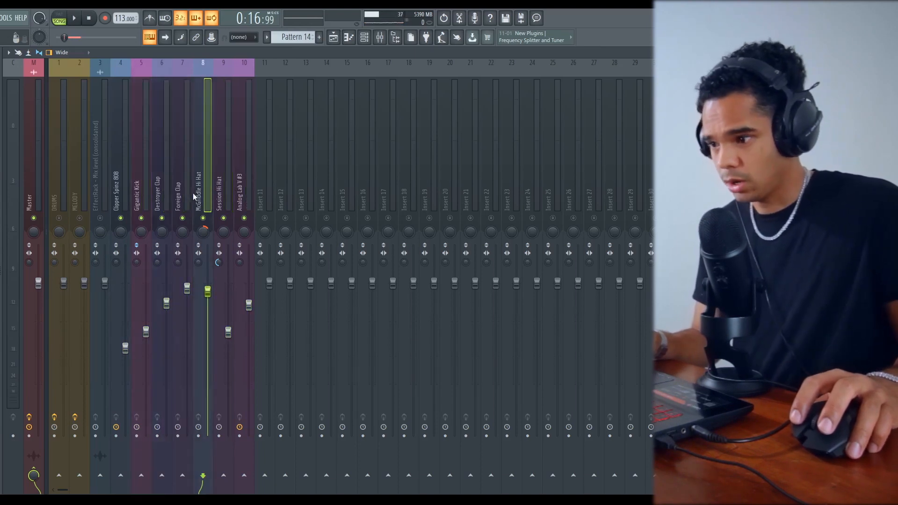
pyautogui.click(167, 199)
pyautogui.click(149, 190)
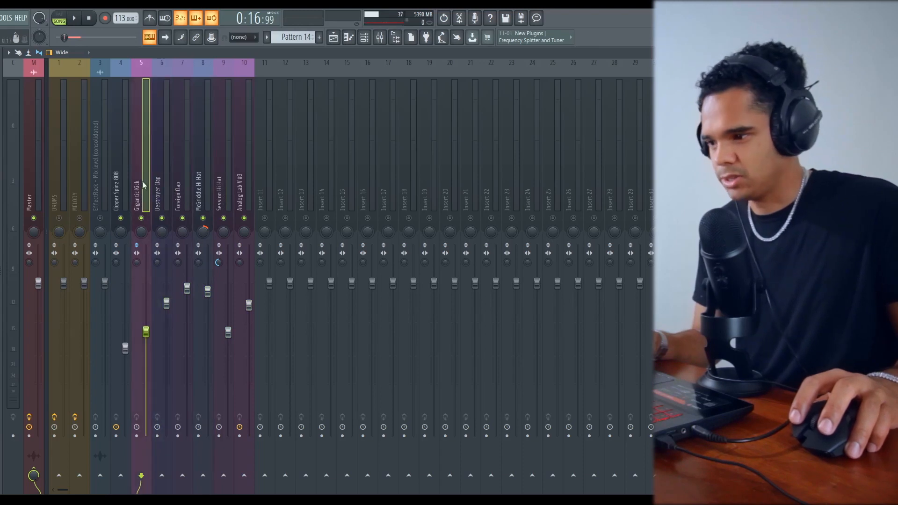
pyautogui.press('Left')
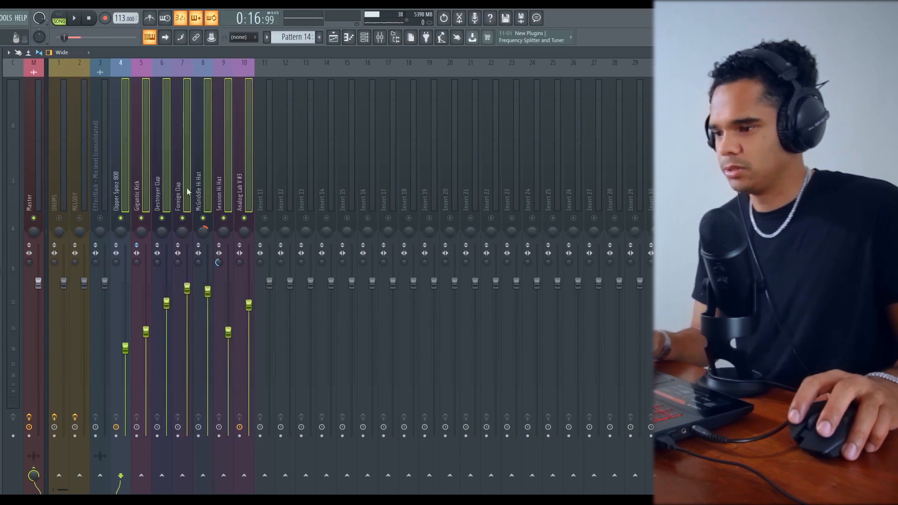
# Step: Enable the EffectRack - Mix level (consolidated) track alongside the other instrument tracks
pyautogui.click(92, 175)
pyautogui.moveTo(91, 174); pyautogui.dragTo(112, 199)
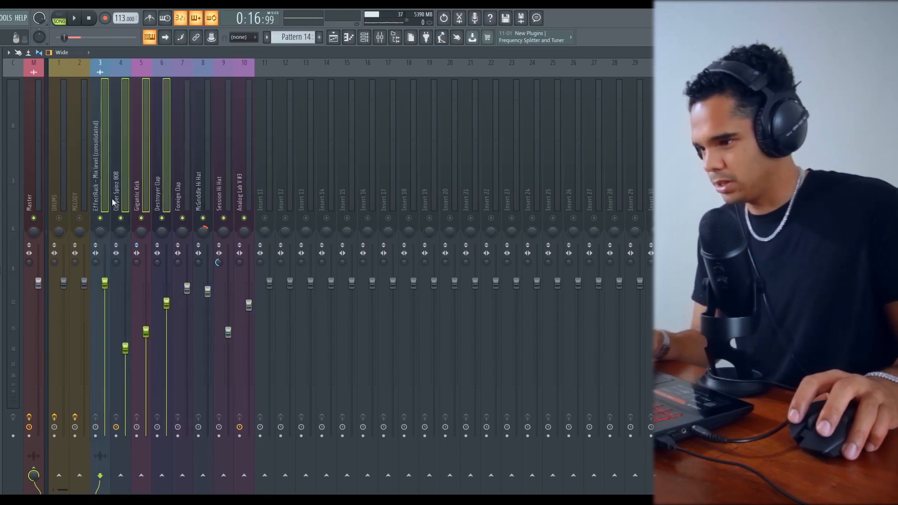
pyautogui.click(101, 217)
pyautogui.click(139, 189)
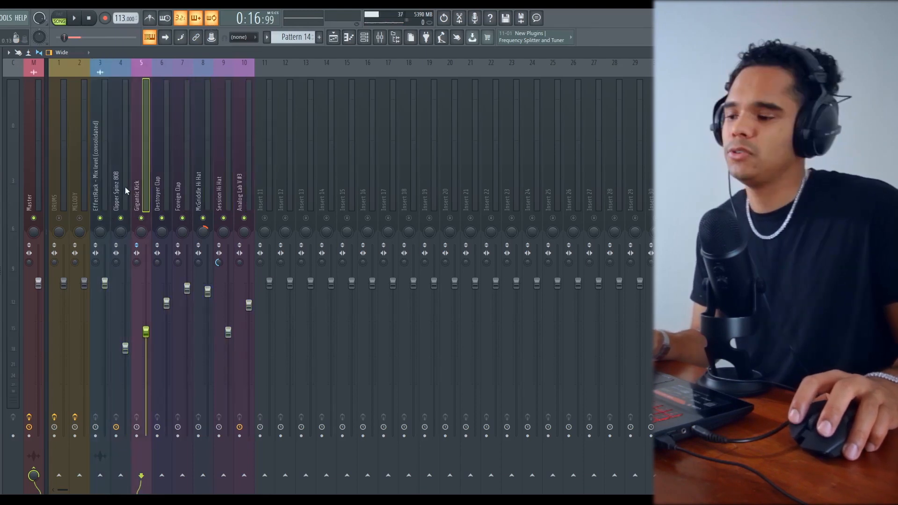
pyautogui.click(100, 187)
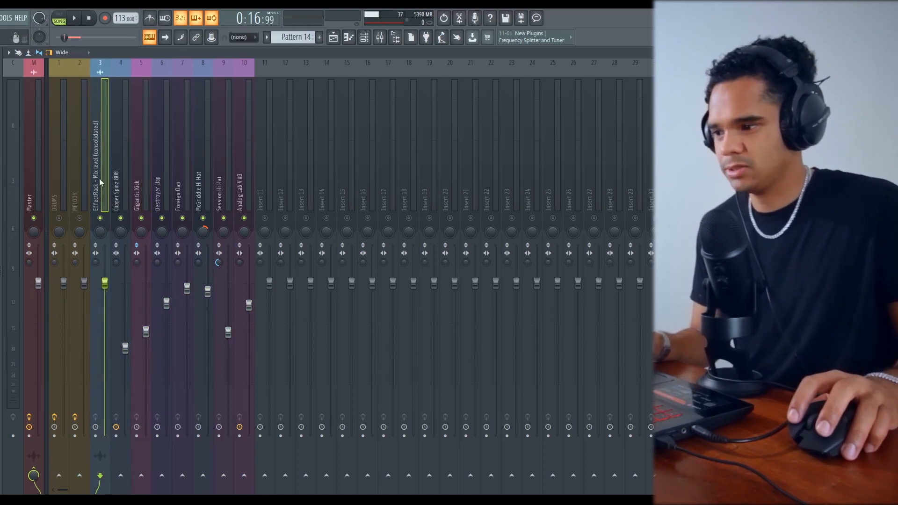
pyautogui.moveTo(262, 182); pyautogui.dragTo(398, 190)
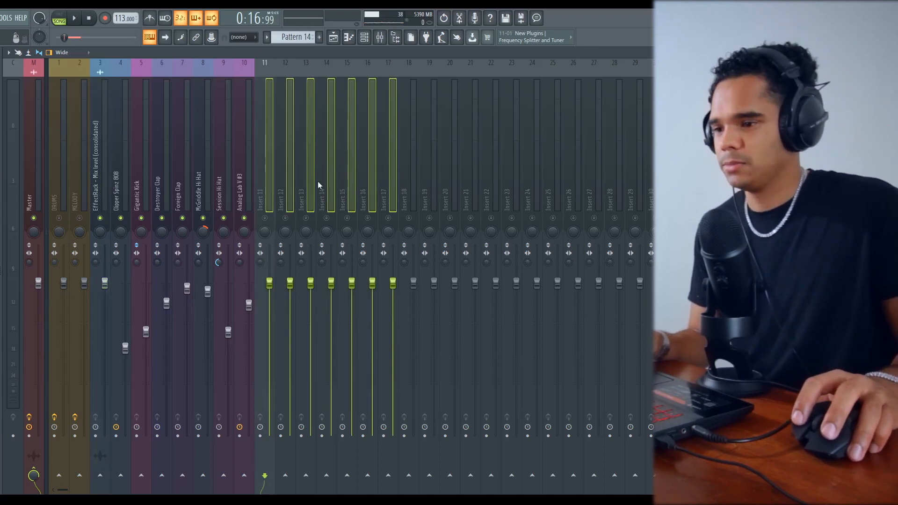
pyautogui.moveTo(347, 166); pyautogui.dragTo(410, 167)
pyautogui.moveTo(358, 178); pyautogui.dragTo(417, 182)
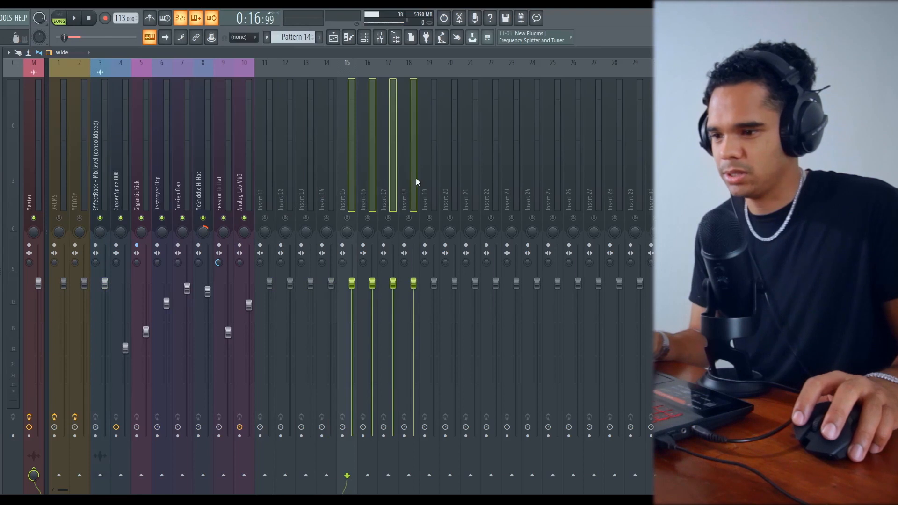
pyautogui.moveTo(361, 184); pyautogui.dragTo(454, 192)
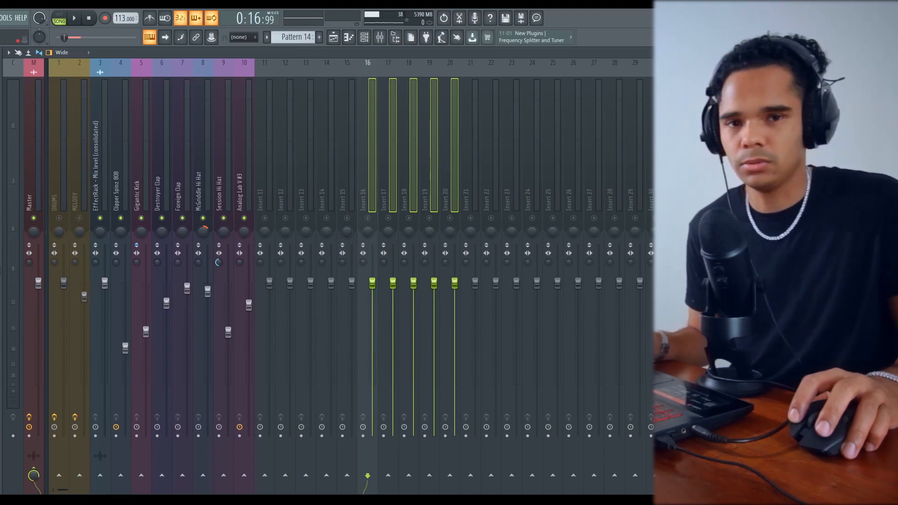
# Step: Lower the EffectRack - Mix level (consolidated) fader to balance it against the other tracks during playback
pyautogui.click(102, 201)
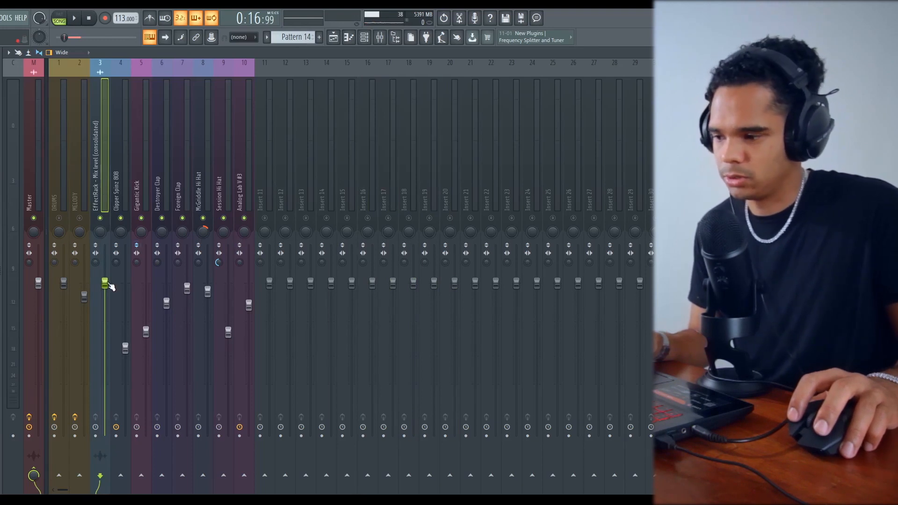
pyautogui.press('space')
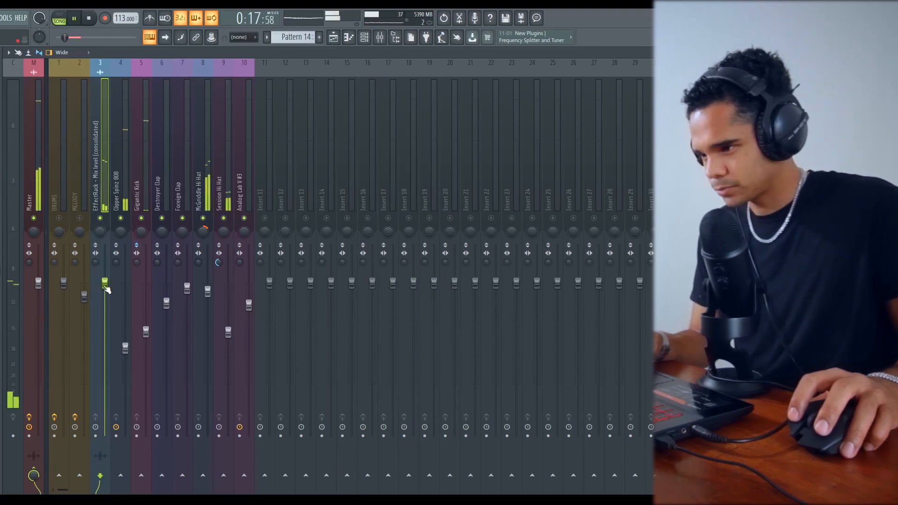
pyautogui.press('space')
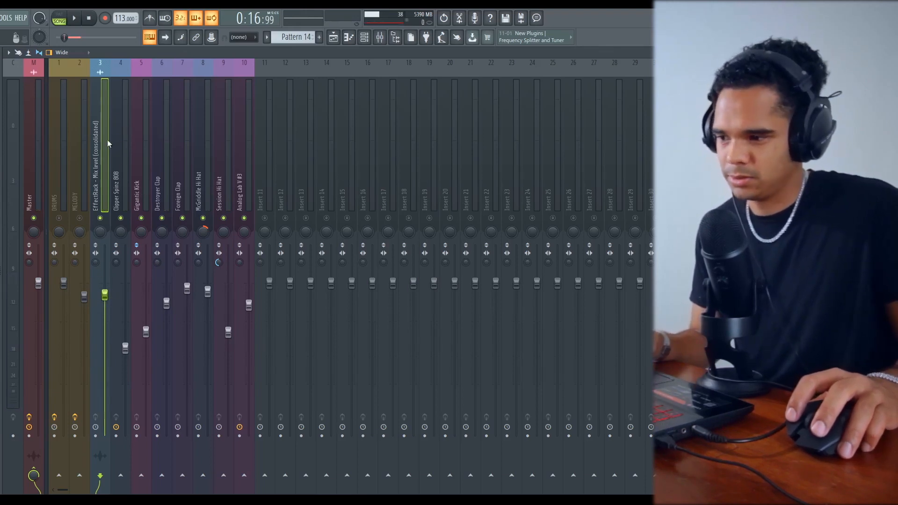
pyautogui.press('space')
pyautogui.moveTo(104, 312); pyautogui.dragTo(105, 308)
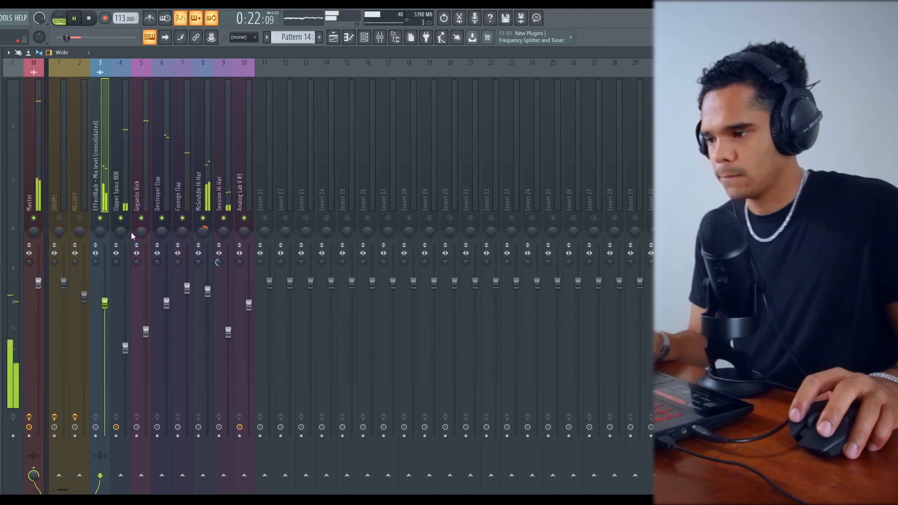
pyautogui.press('space')
# Step: Select the Master track and play the full mix to check its overall level
pyautogui.click(113, 207)
pyautogui.moveTo(112, 207); pyautogui.dragTo(225, 160)
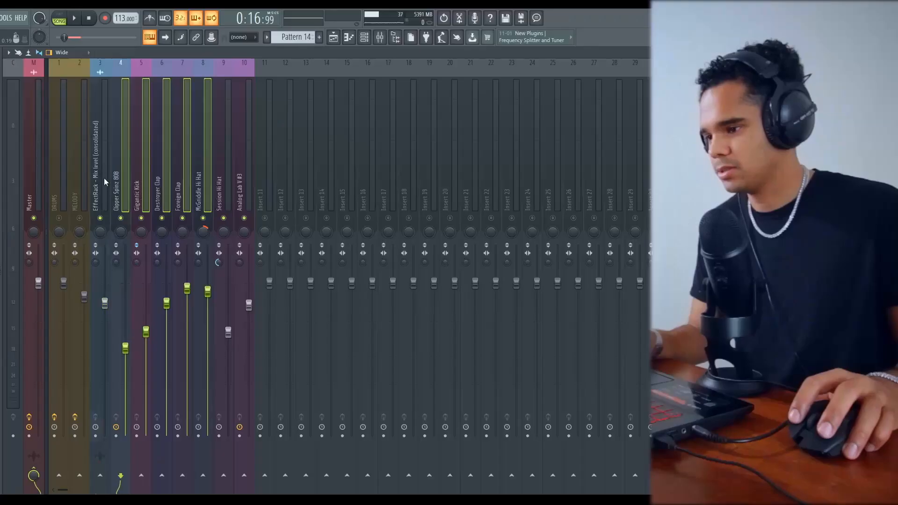
pyautogui.moveTo(104, 178); pyautogui.dragTo(245, 187)
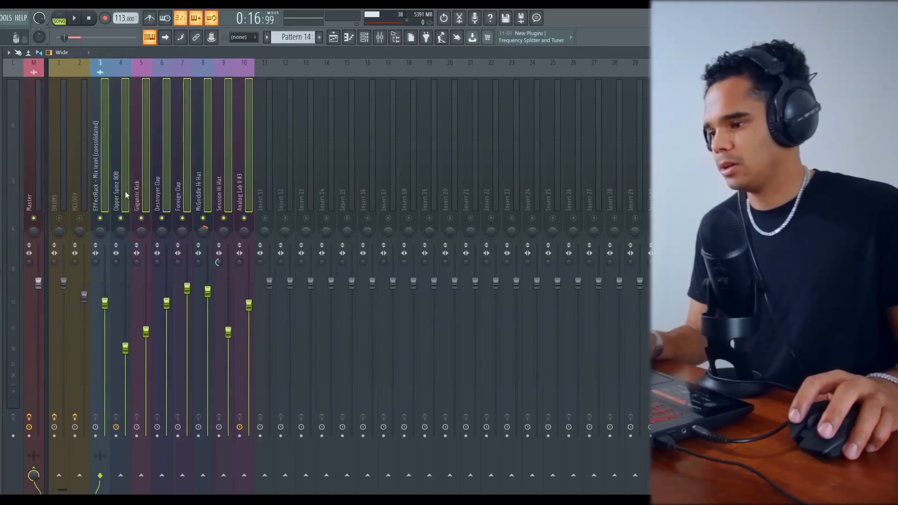
pyautogui.click(30, 192)
pyautogui.moveTo(55, 202); pyautogui.dragTo(99, 196)
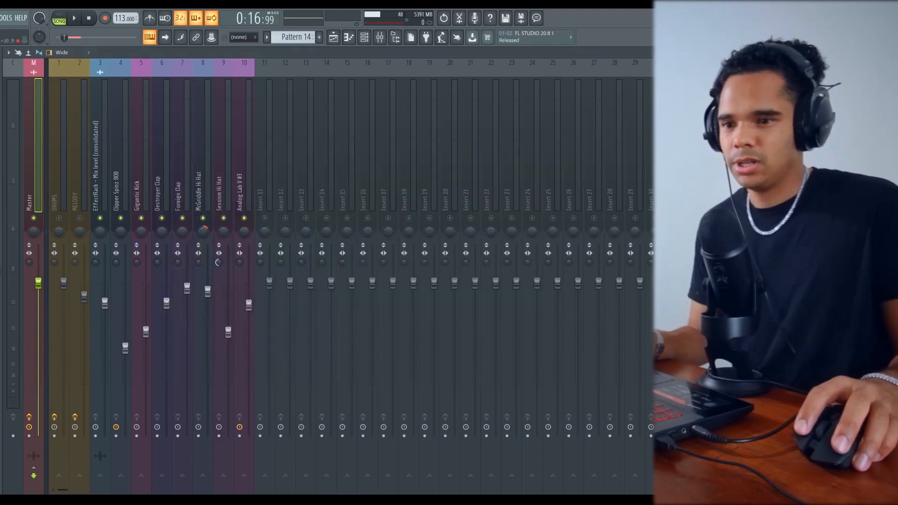
pyautogui.press('space')
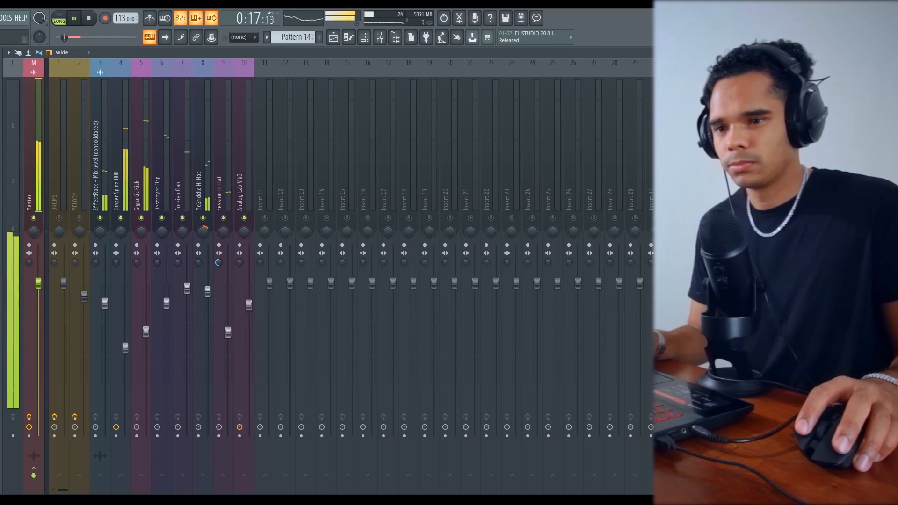
pyautogui.press('space')
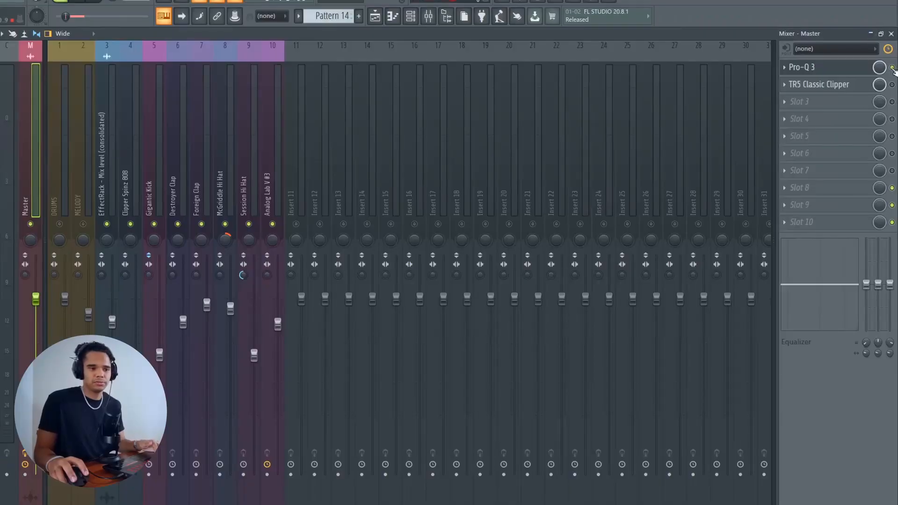
# Step: Enable the TR5 Classic Clipper on the Master track and open its plugin window, positioned clear of the Master channel
pyautogui.press('space')
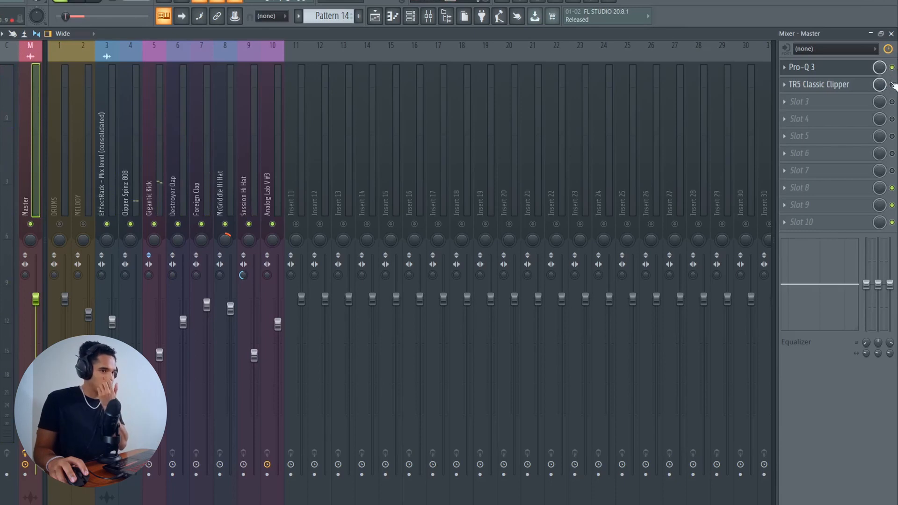
pyautogui.click(846, 87)
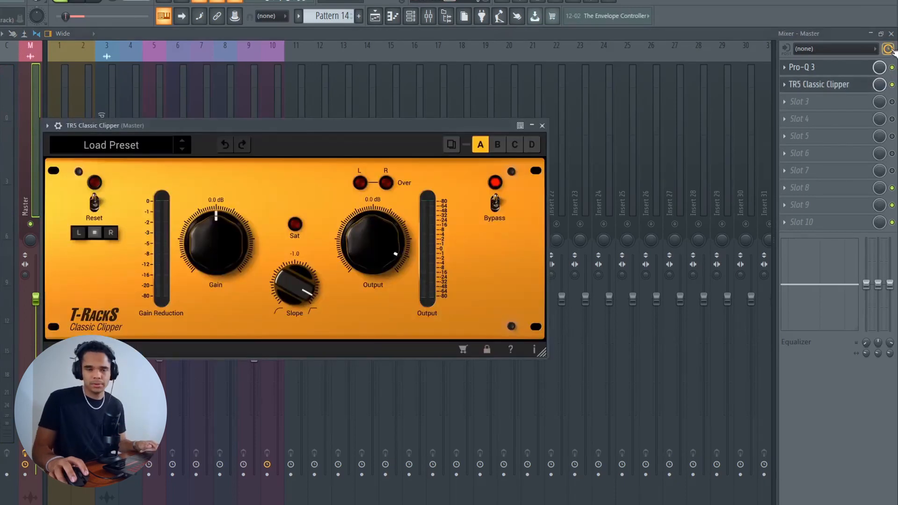
pyautogui.moveTo(324, 131); pyautogui.dragTo(408, 89)
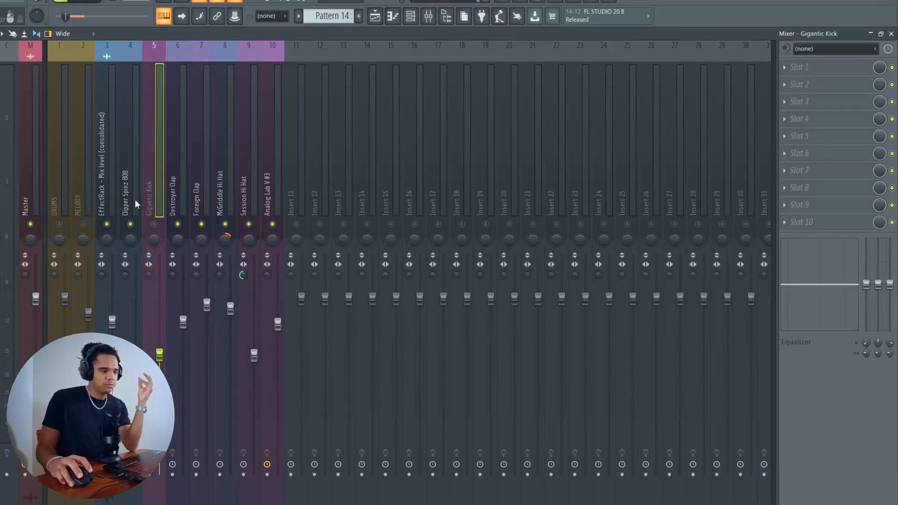
pyautogui.click(135, 199)
pyautogui.click(24, 195)
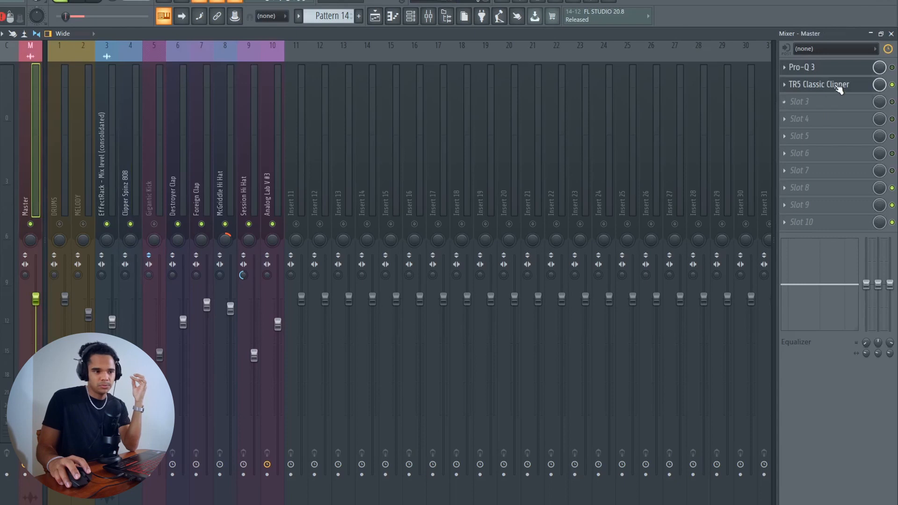
pyautogui.click(839, 88)
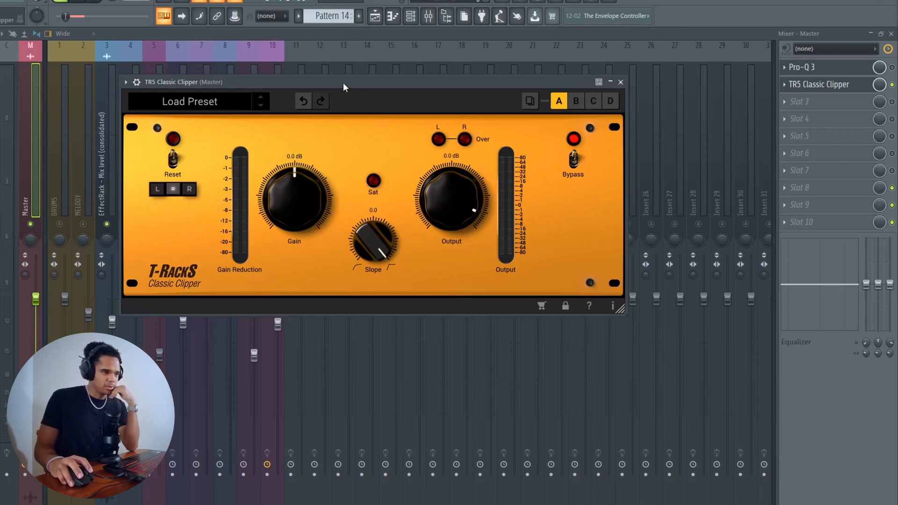
pyautogui.click(83, 155)
pyautogui.click(133, 177)
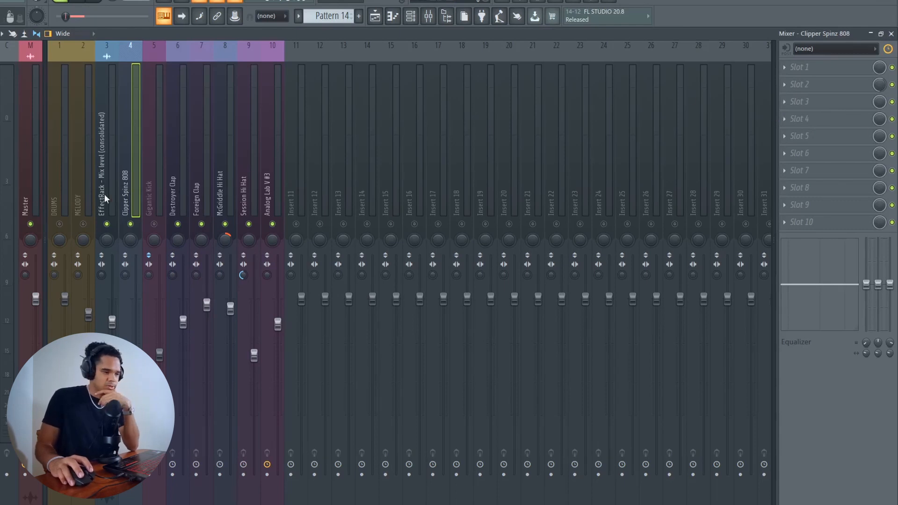
# Step: Set the Master track's TR5 Classic Clipper gain to 4.3 dB and its slope to -0.5 during playback
pyautogui.click(25, 197)
pyautogui.click(837, 87)
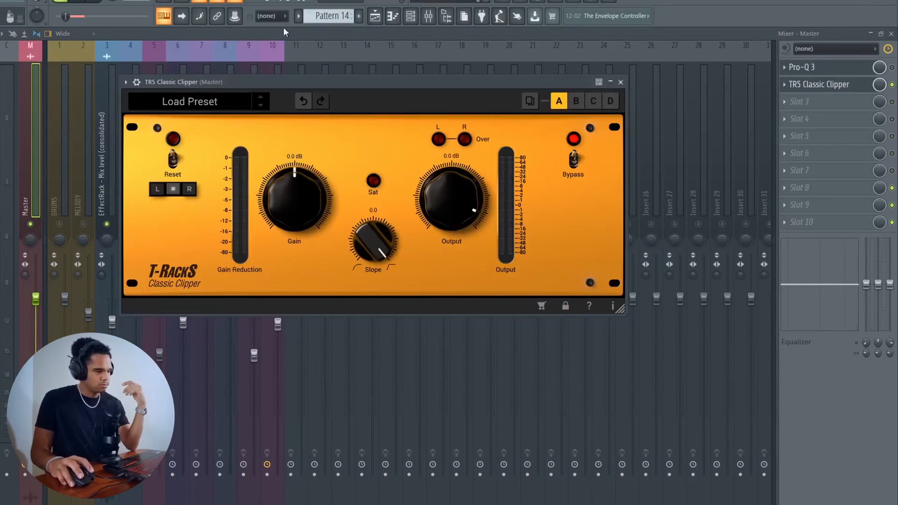
pyautogui.press('space')
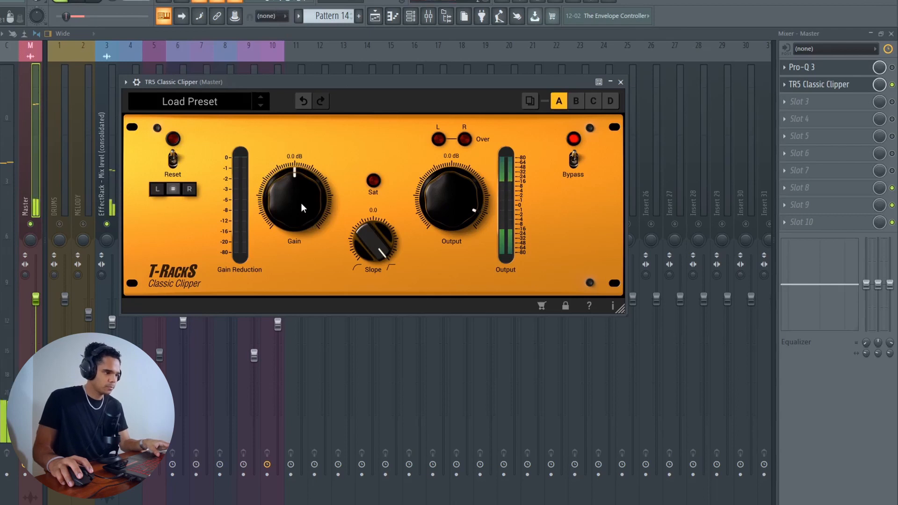
pyautogui.moveTo(301, 203); pyautogui.dragTo(308, 181)
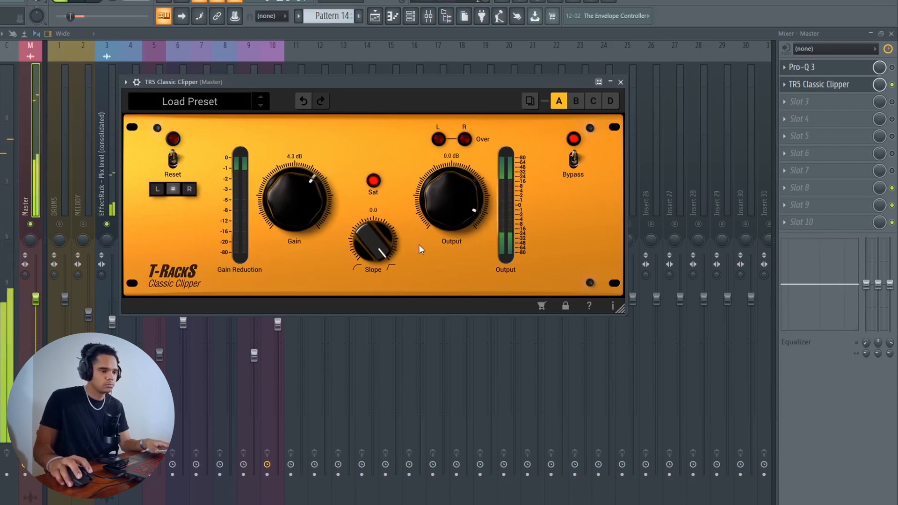
pyautogui.moveTo(373, 228); pyautogui.dragTo(372, 230)
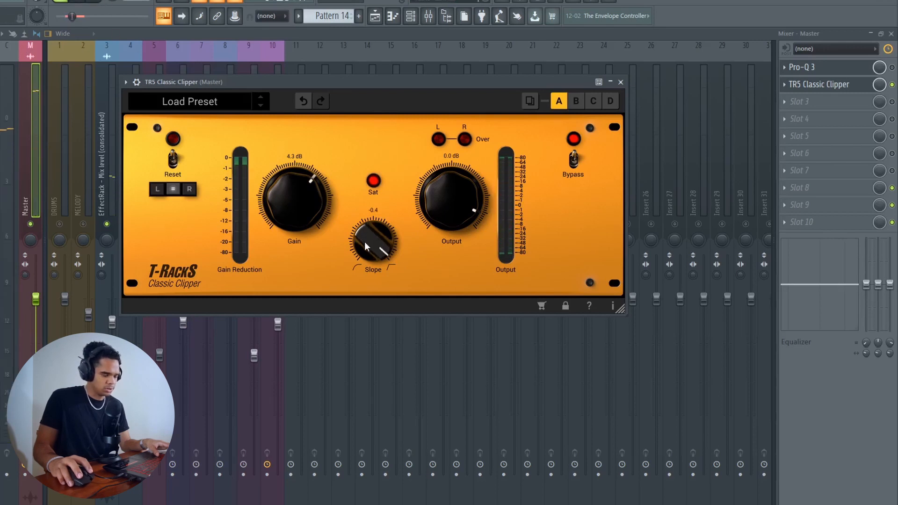
pyautogui.moveTo(366, 240); pyautogui.dragTo(378, 241)
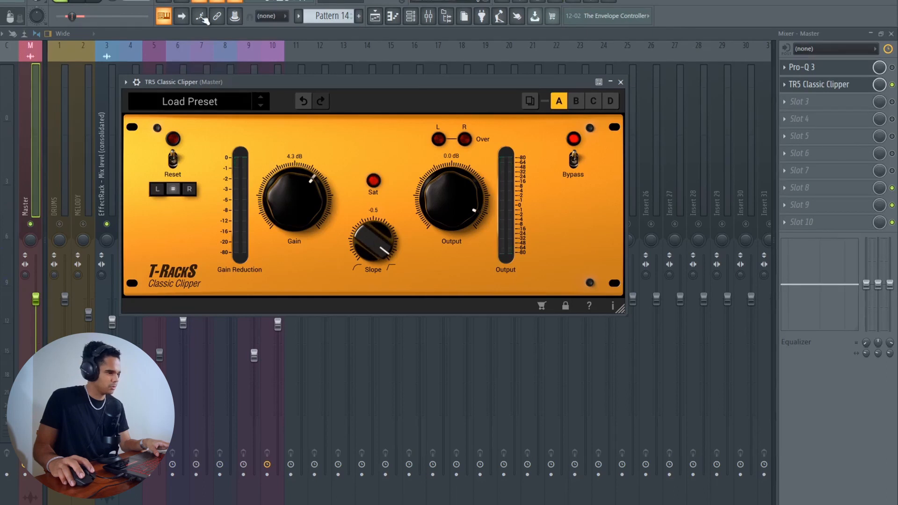
pyautogui.press('space')
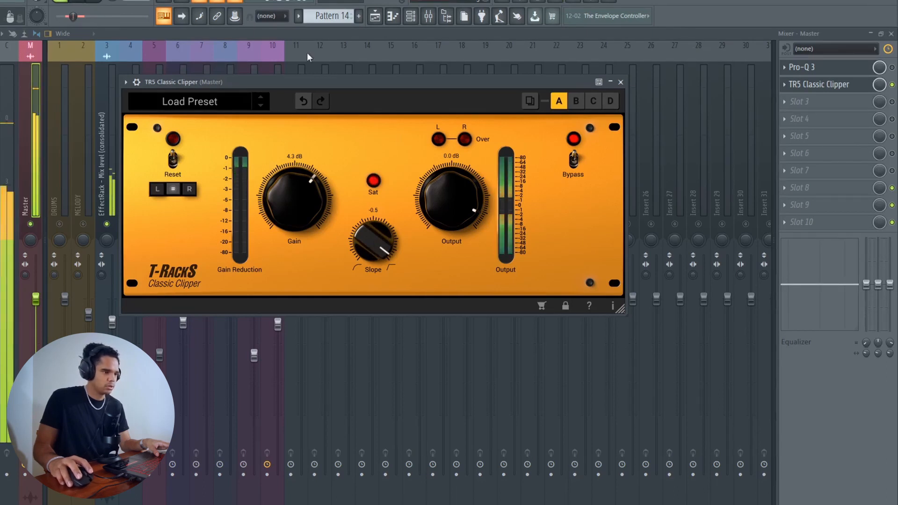
pyautogui.press('Escape')
# Step: Re-enable the Gigantic Kick track alongside the other tracks
pyautogui.click(154, 224)
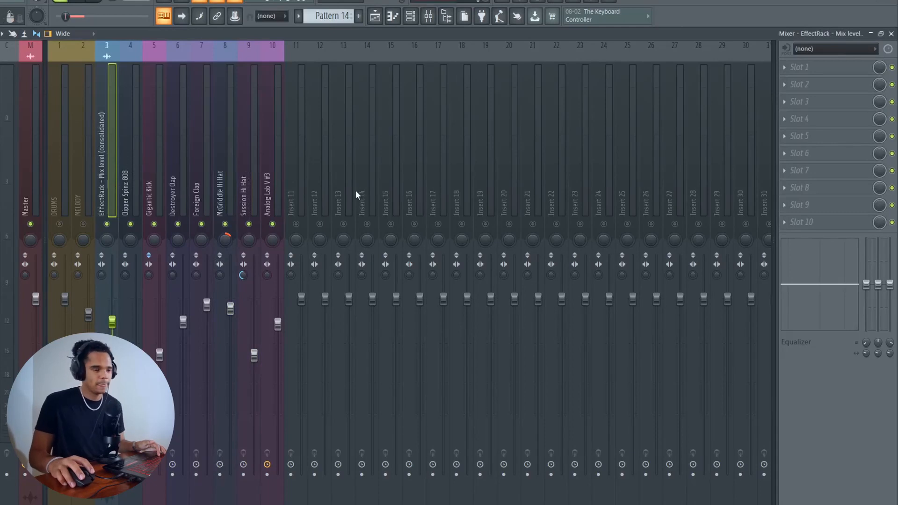
pyautogui.click(33, 196)
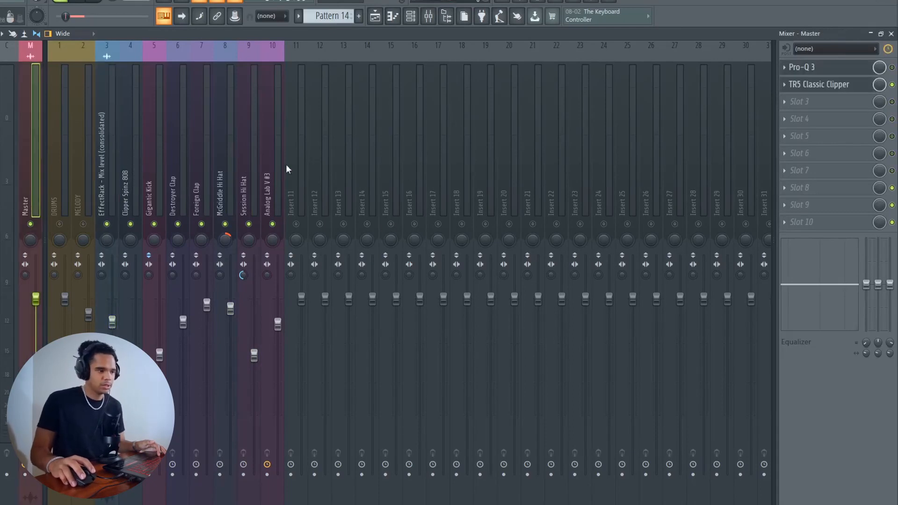
pyautogui.click(159, 192)
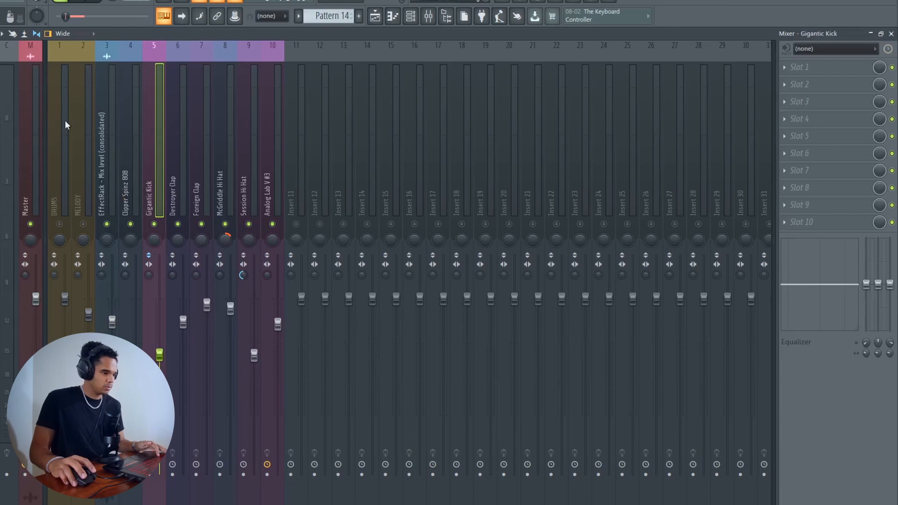
# Step: Lower the McGriddle Hi Hat, EffectRack - Mix level (consolidated) and Foreign Clap faders slightly to rebalance the mix during playback
pyautogui.click(229, 182)
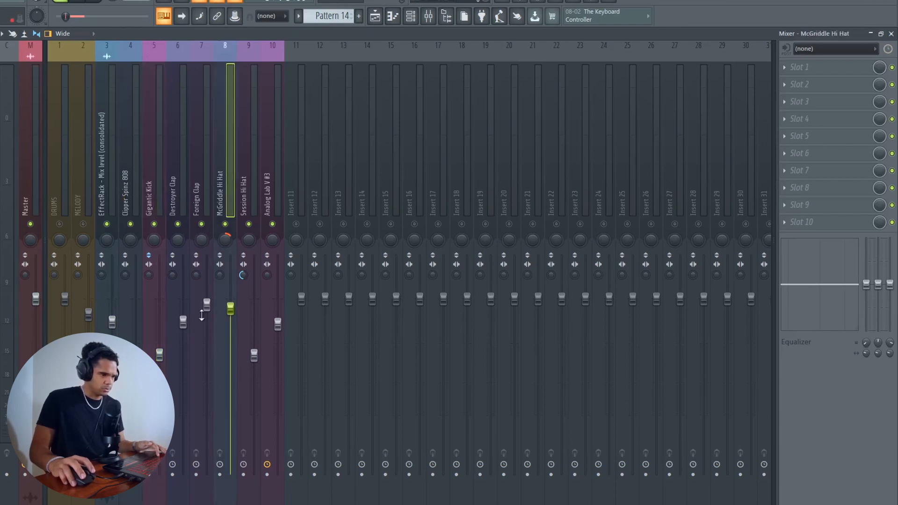
pyautogui.press('space')
pyautogui.moveTo(230, 308); pyautogui.dragTo(230, 335)
pyautogui.moveTo(112, 322); pyautogui.dragTo(112, 330)
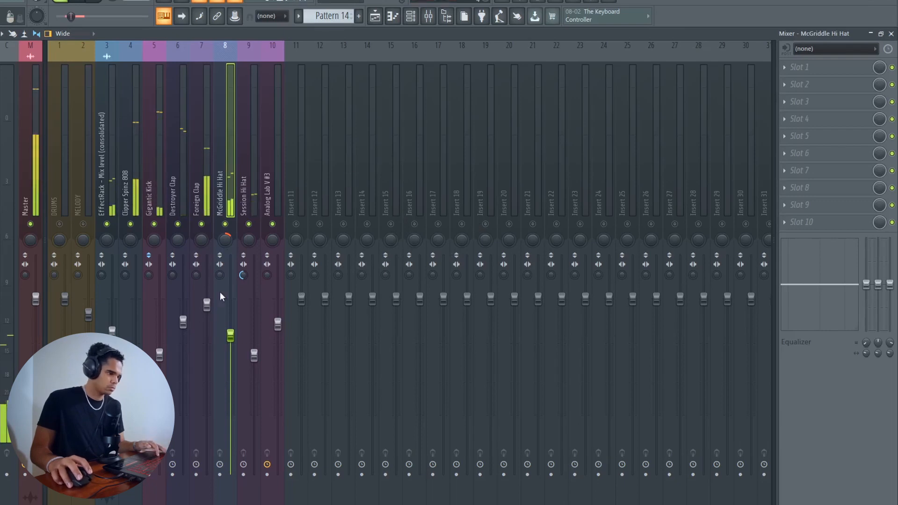
pyautogui.click(198, 181)
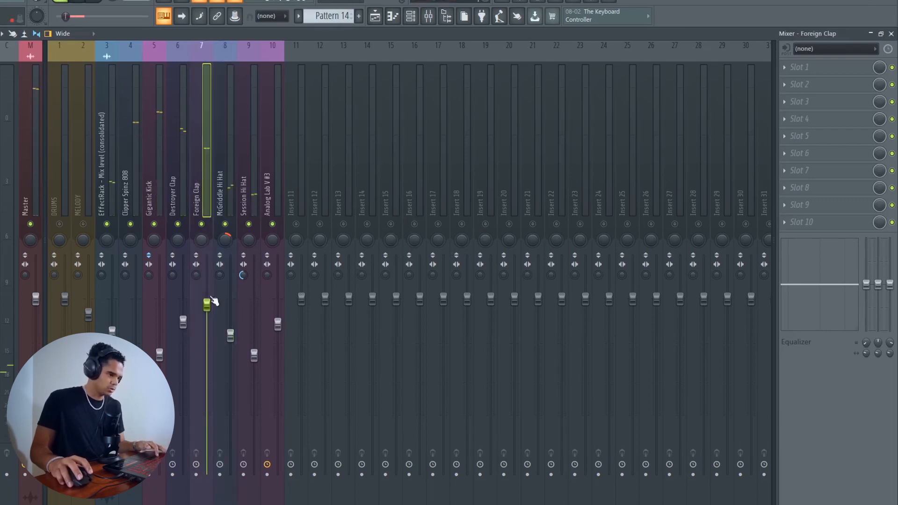
pyautogui.moveTo(207, 312); pyautogui.dragTo(206, 319)
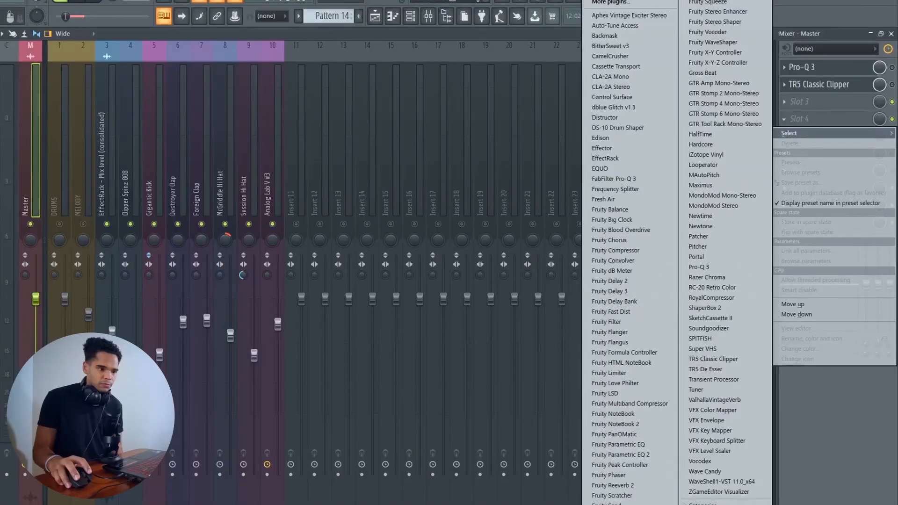
# Step: Load Fruity soft clipper into slot 4 and Fruity Limiter into slot 3 of the Master track
pyautogui.press('Escape')
pyautogui.click(804, 102)
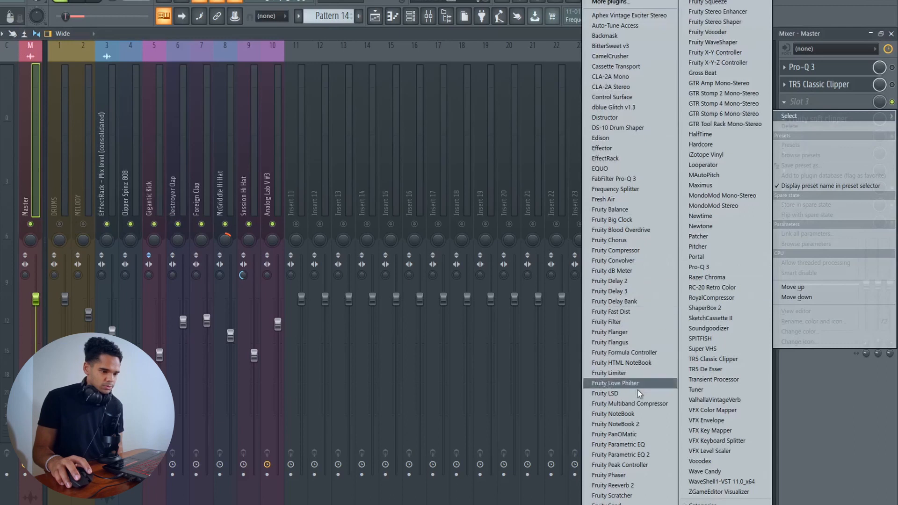
pyautogui.click(609, 373)
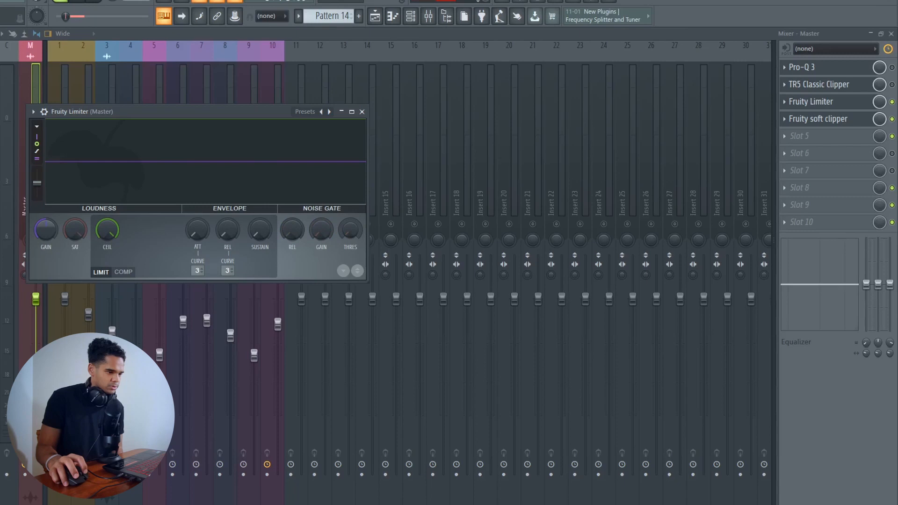
# Step: Bypass the TR5 Classic Clipper on the Master track and inspect the Fruity soft clipper settings
pyautogui.click(123, 272)
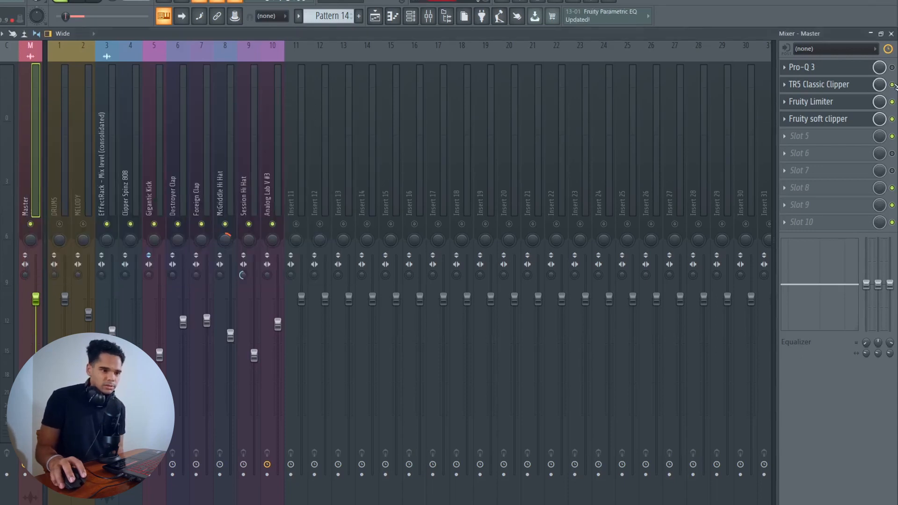
pyautogui.click(858, 120)
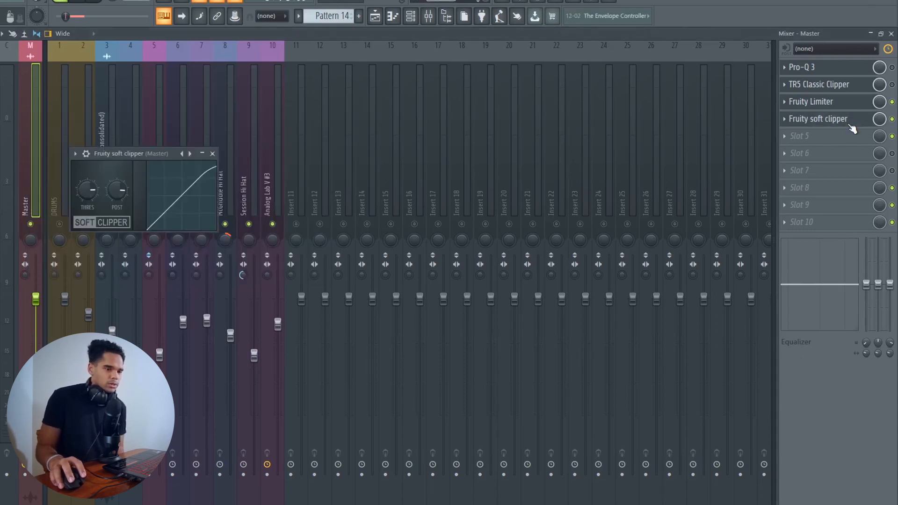
pyautogui.click(793, 122)
pyautogui.click(813, 120)
# Step: Open the Fruity Limiter on the Master track to examine its loudness and envelope controls
pyautogui.click(851, 102)
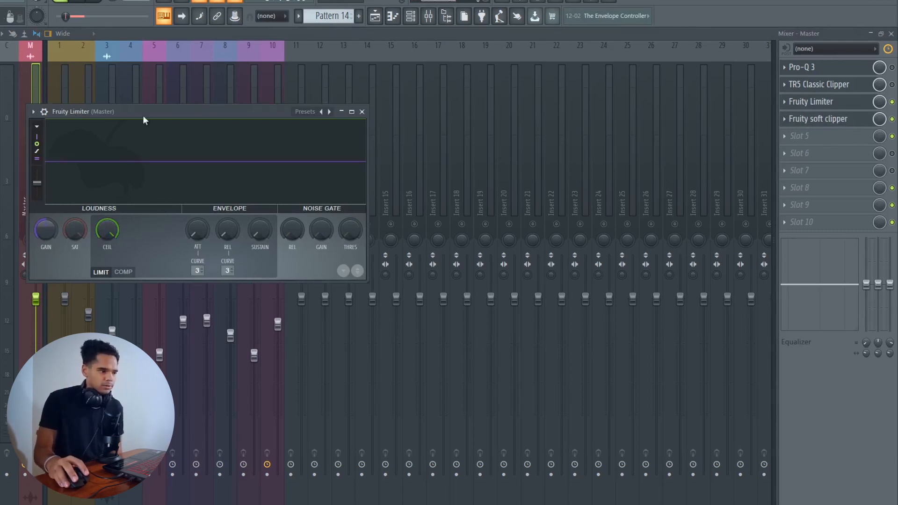
pyautogui.click(852, 105)
pyautogui.click(852, 104)
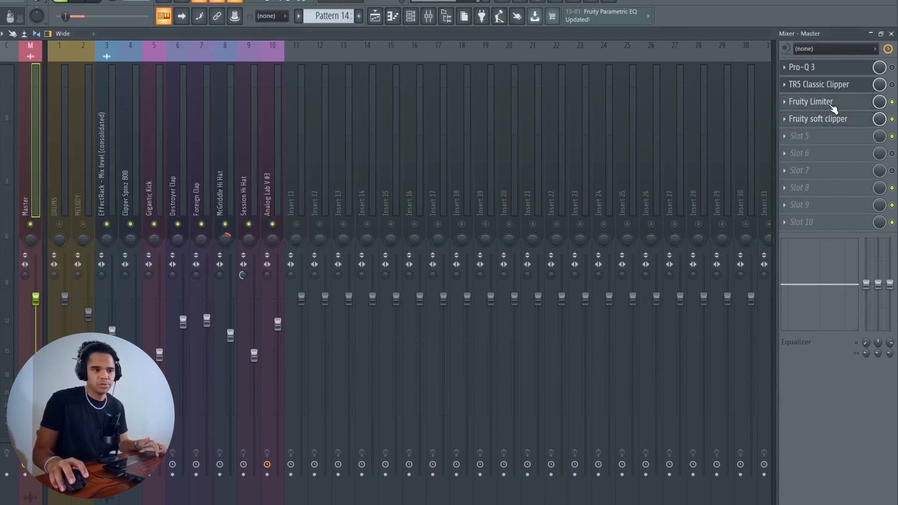
pyautogui.click(832, 104)
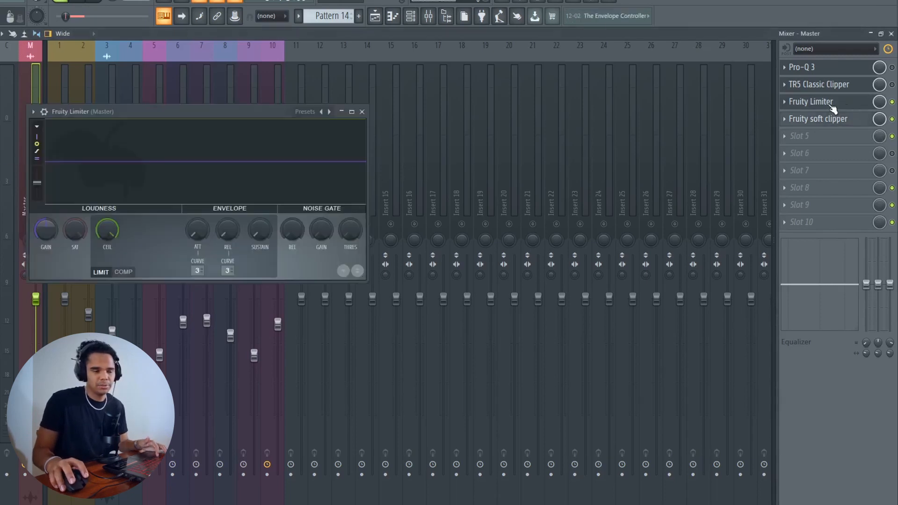
# Step: Review the Fruity Limiter and Fruity soft clipper settings on the Master track one after the other
pyautogui.click(834, 105)
pyautogui.click(855, 123)
pyautogui.click(860, 122)
pyautogui.click(859, 107)
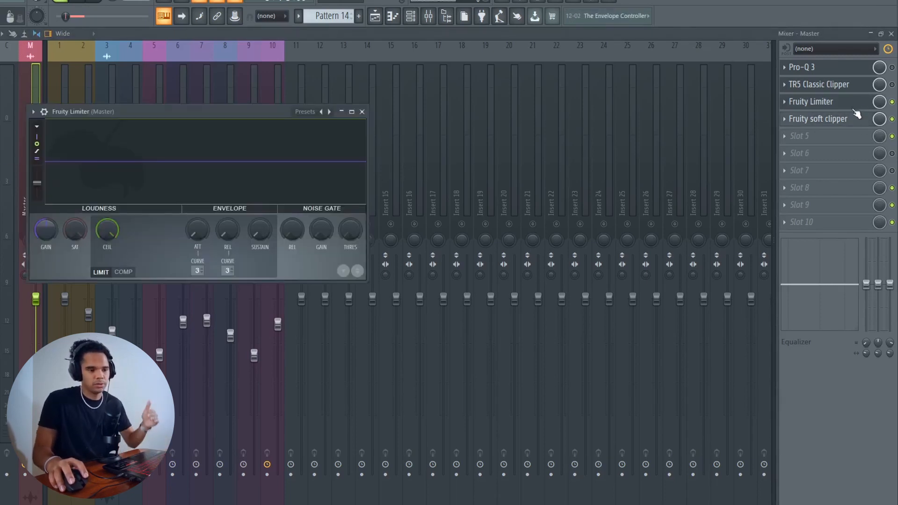
pyautogui.click(868, 118)
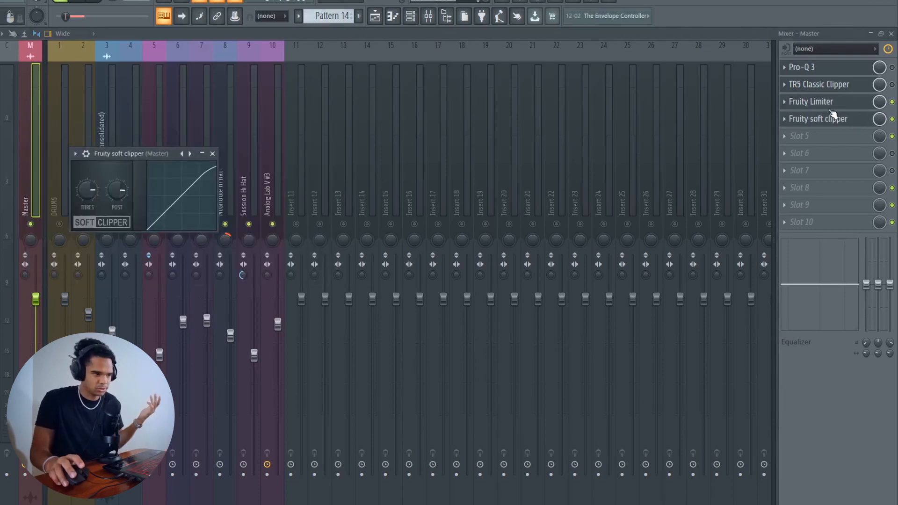
pyautogui.click(835, 106)
pyautogui.click(834, 106)
pyautogui.click(834, 106)
pyautogui.click(849, 117)
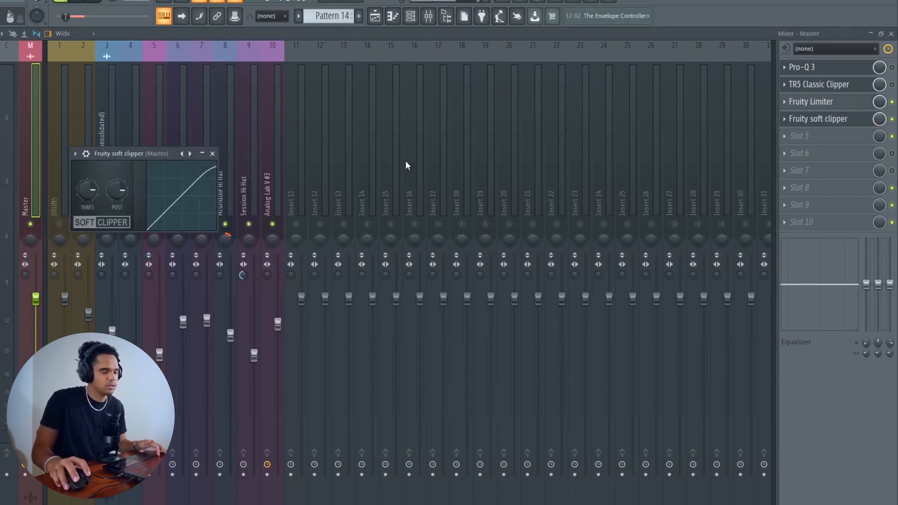
# Step: Open the Master's Fruity Limiter, reposition its window, start playback and raise the limiter's gain
pyautogui.click(829, 102)
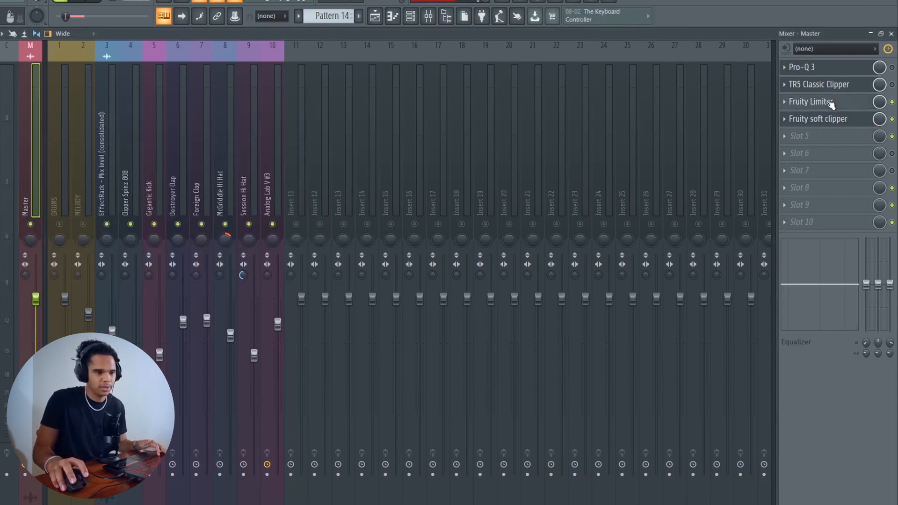
pyautogui.click(867, 104)
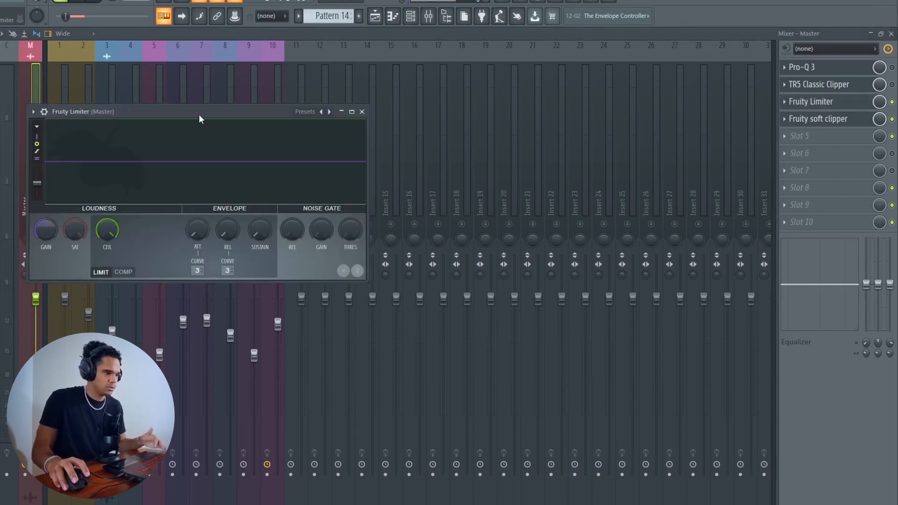
pyautogui.moveTo(200, 115); pyautogui.dragTo(255, 109)
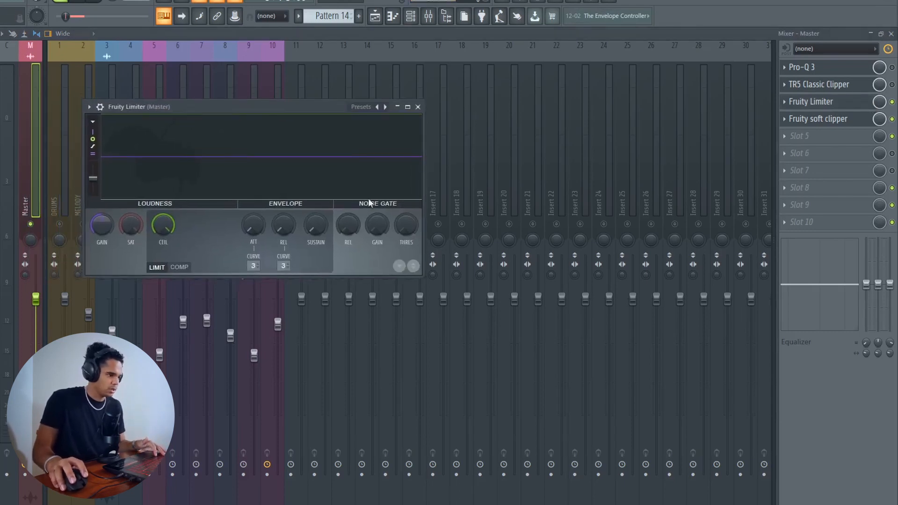
pyautogui.press('space')
pyautogui.moveTo(102, 227); pyautogui.dragTo(103, 199)
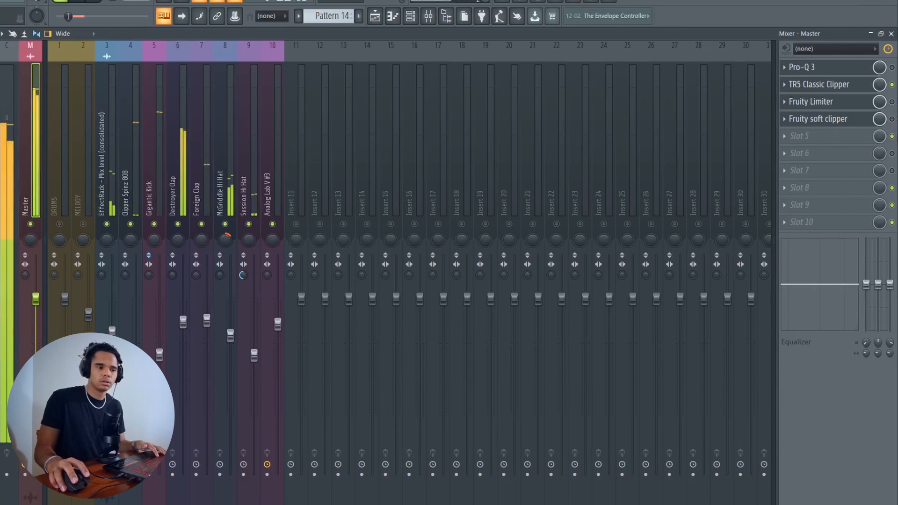
# Step: Bypass the TR5 Classic Clipper and enable the Fruity Limiter and Fruity soft clipper on the Master track
pyautogui.click(892, 84)
pyautogui.click(892, 102)
pyautogui.click(892, 118)
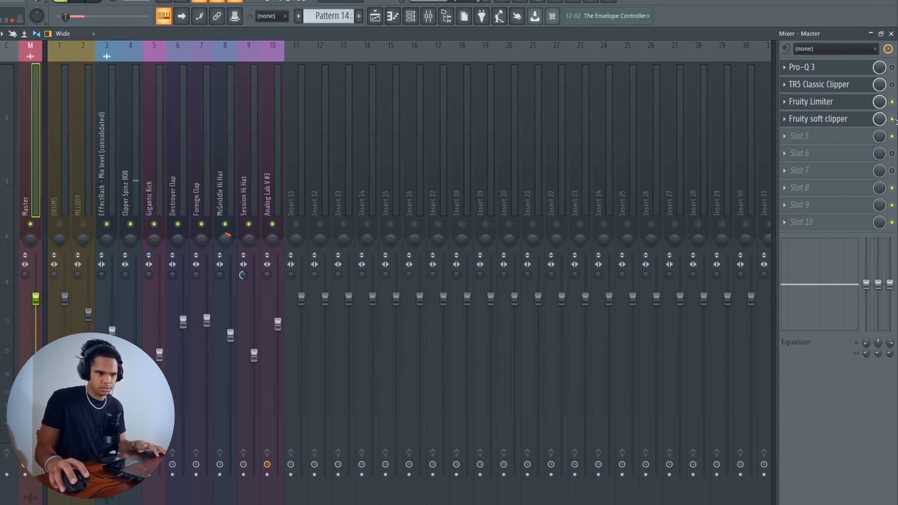
pyautogui.click(892, 118)
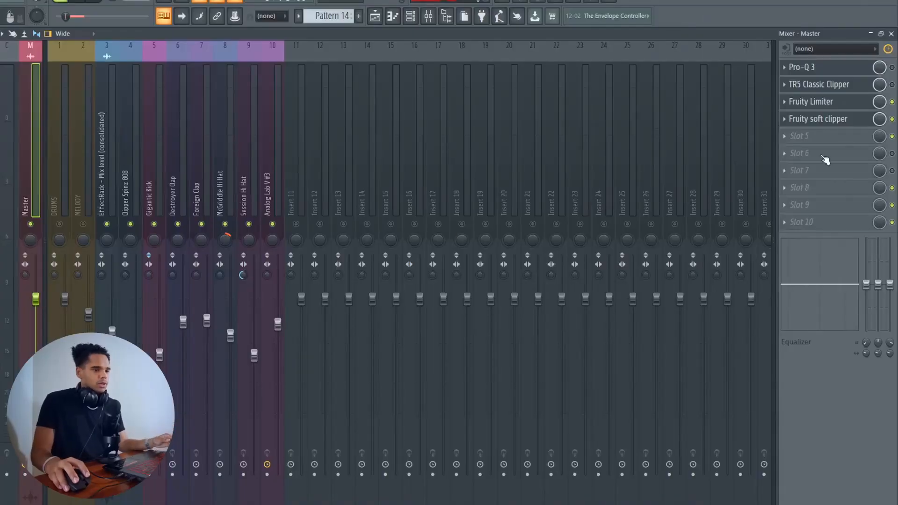
# Step: Inspect the TR5 Classic Clipper's gain, slope and output settings on the Master track, closing its window when done
pyautogui.click(839, 91)
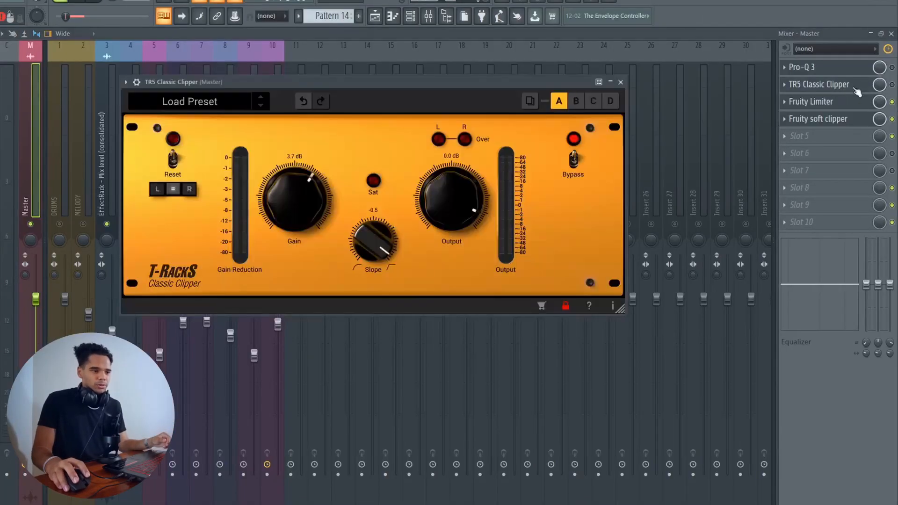
pyautogui.moveTo(358, 88); pyautogui.dragTo(367, 75)
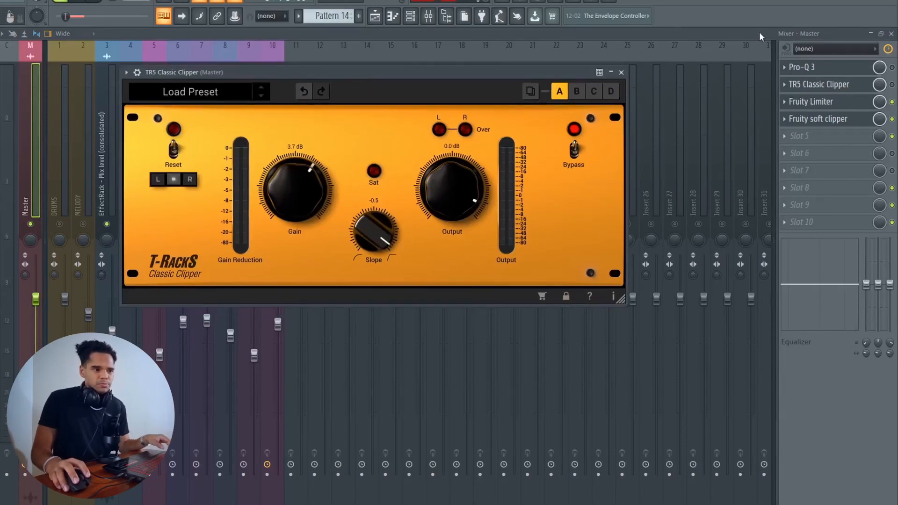
pyautogui.press('Escape')
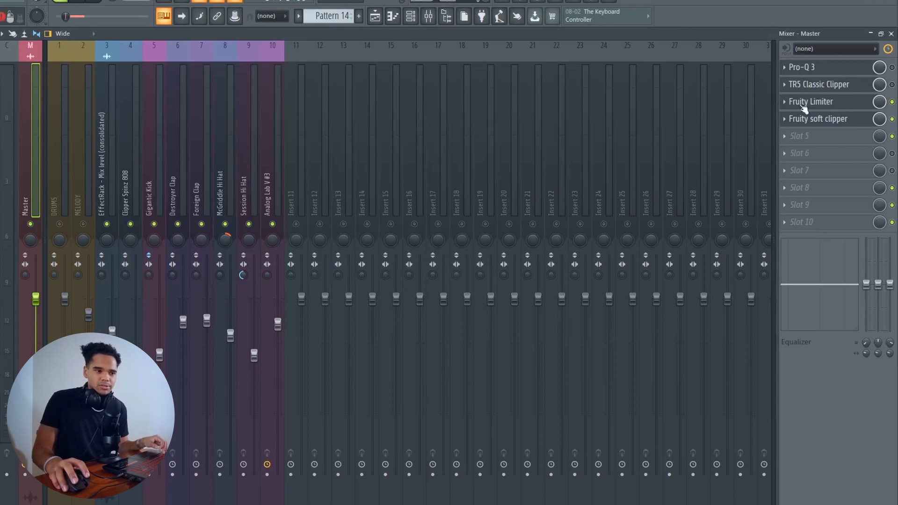